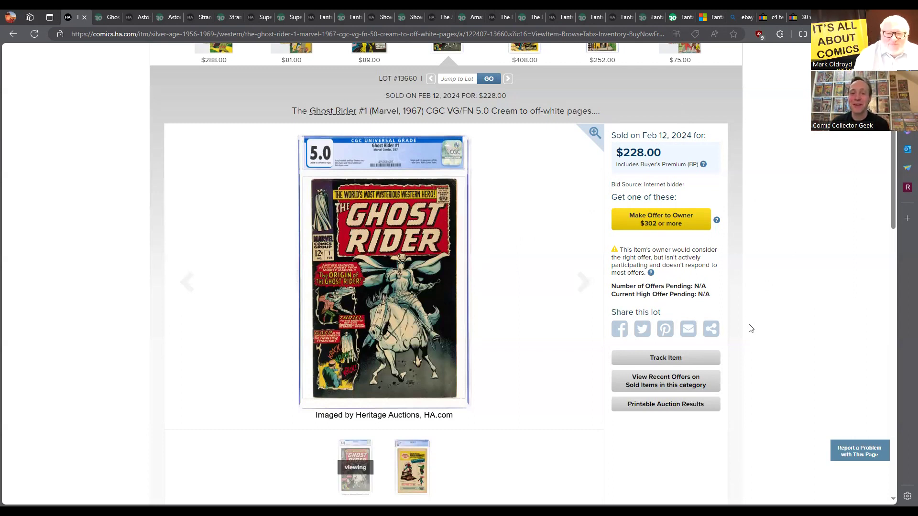
click(382, 281)
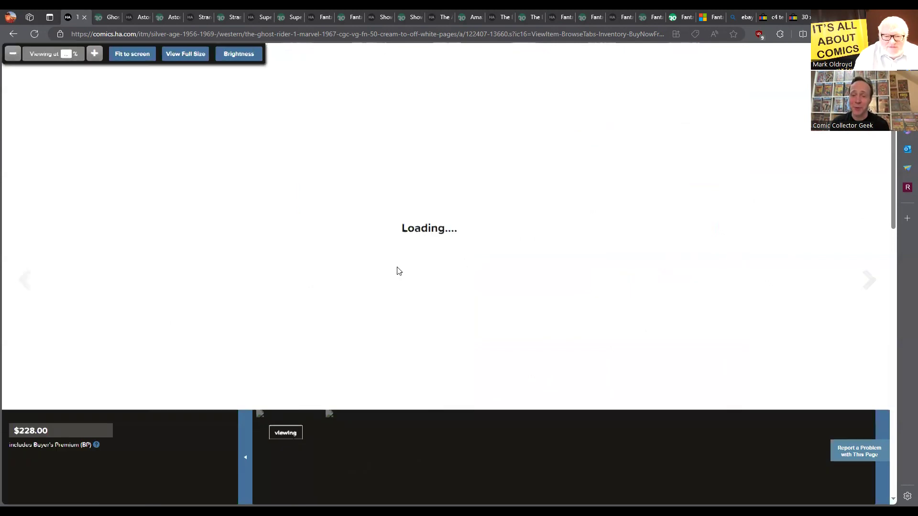
scroll(418, 264, up, 1)
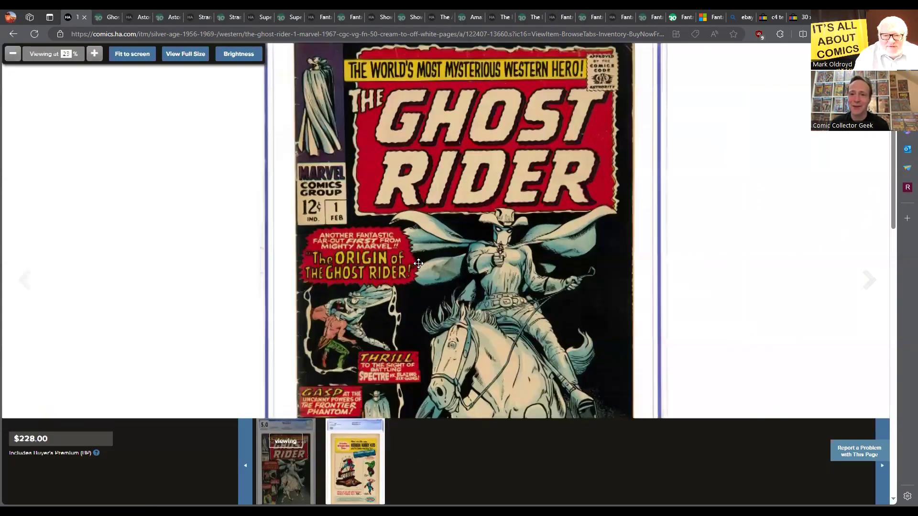
scroll(419, 265, up, 1)
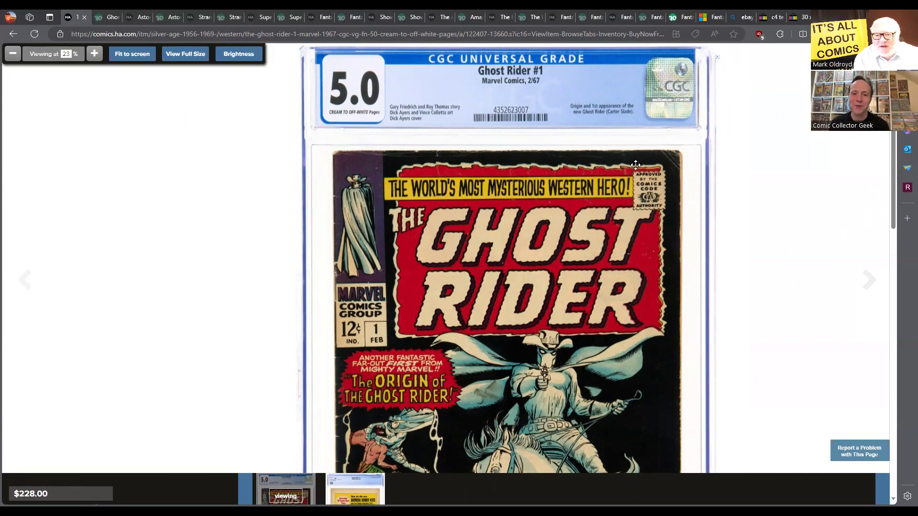
drag(627, 164, 567, 223)
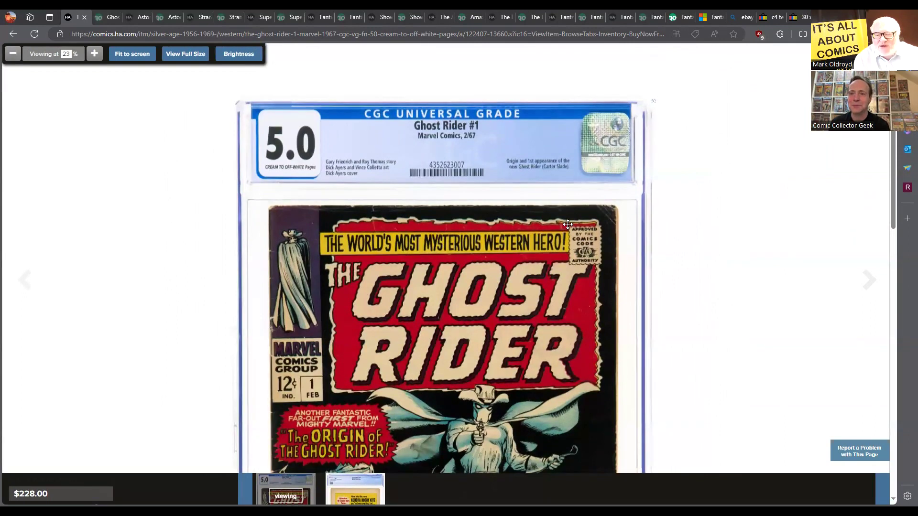
scroll(561, 229, up, 3)
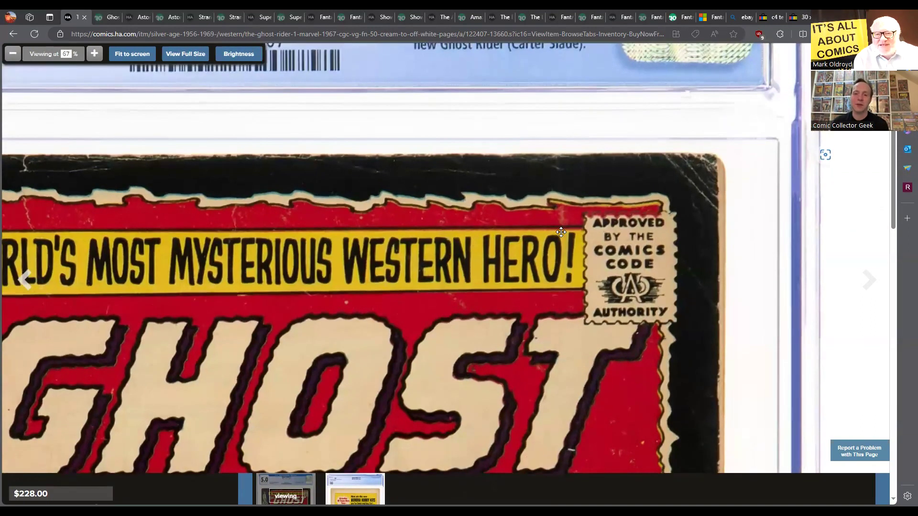
scroll(561, 231, down, 2)
scroll(561, 232, down, 2)
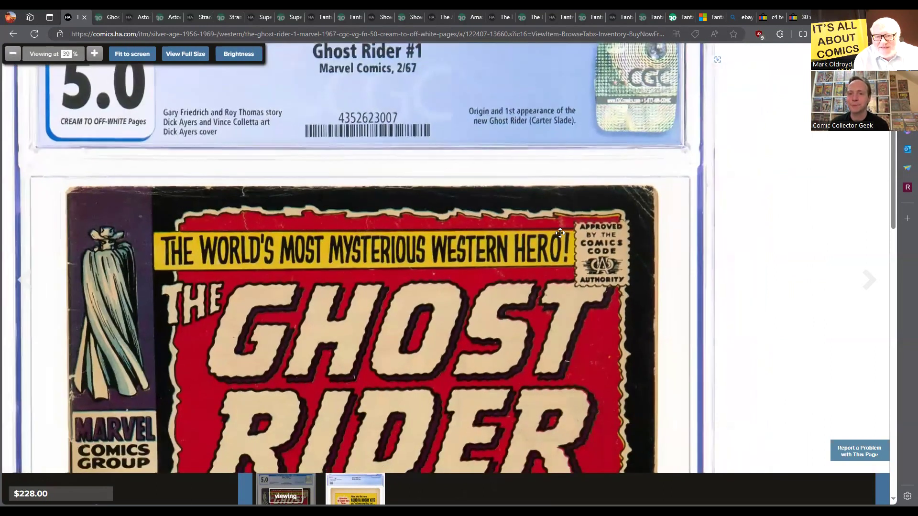
scroll(561, 232, down, 1)
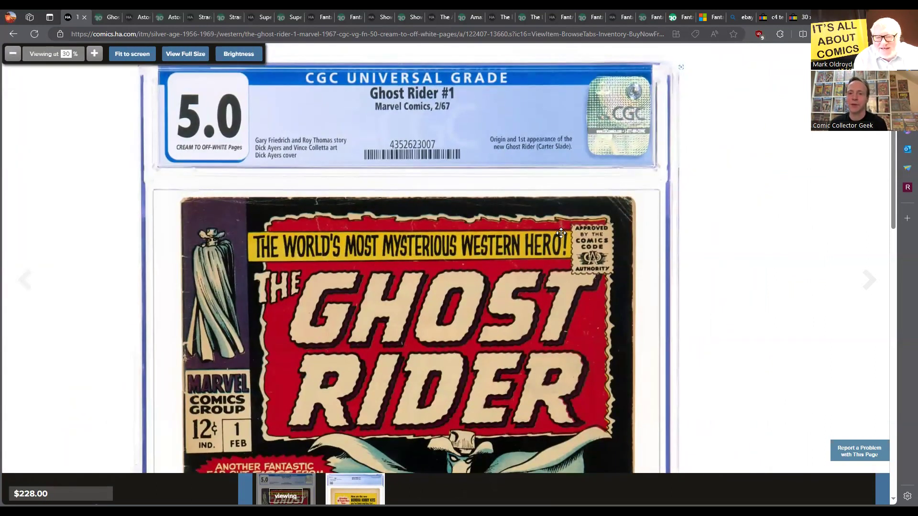
scroll(561, 232, down, 1)
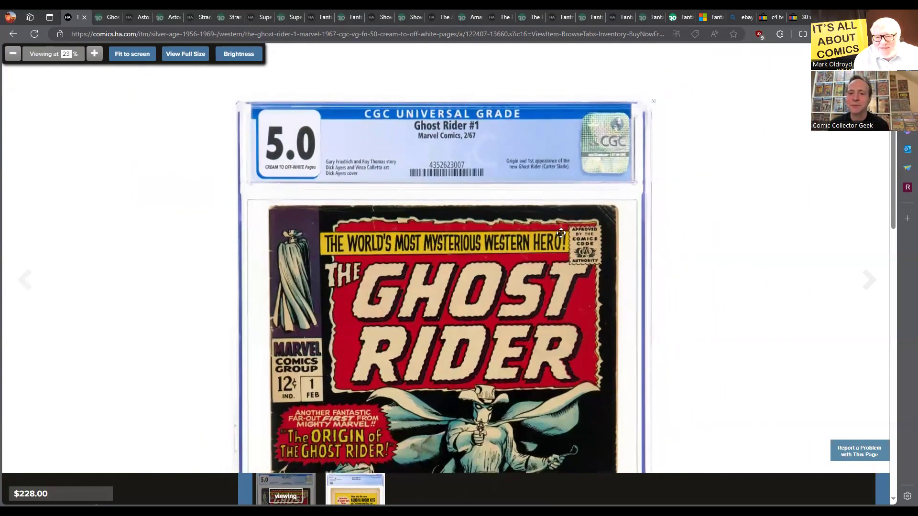
scroll(561, 231, up, 1)
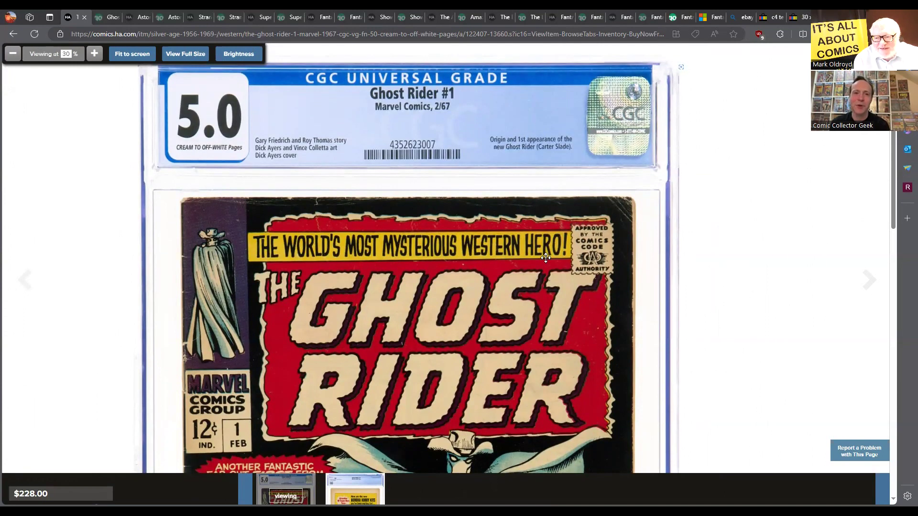
scroll(546, 259, down, 1)
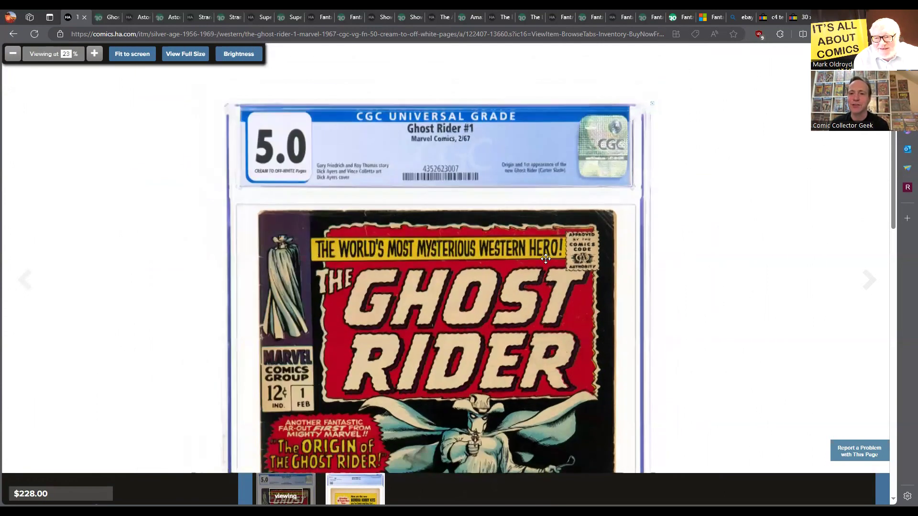
scroll(545, 259, up, 1)
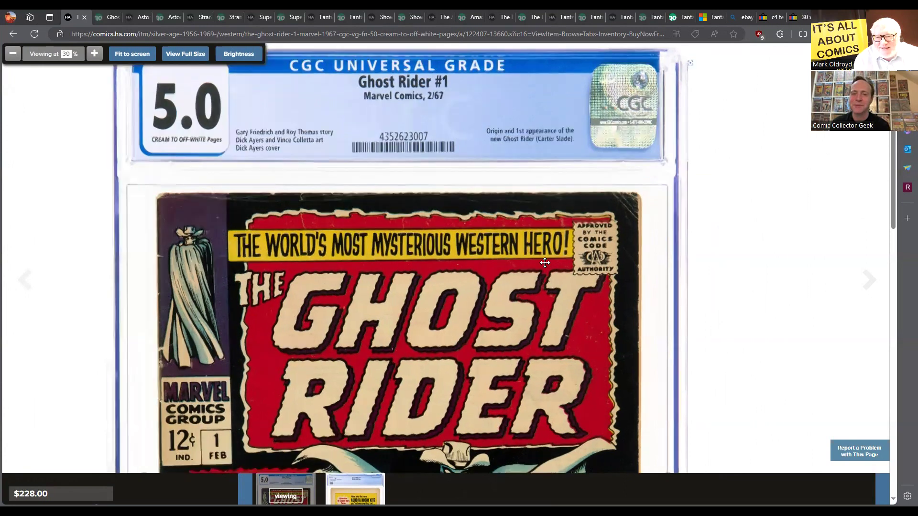
scroll(545, 263, up, 1)
scroll(544, 263, down, 1)
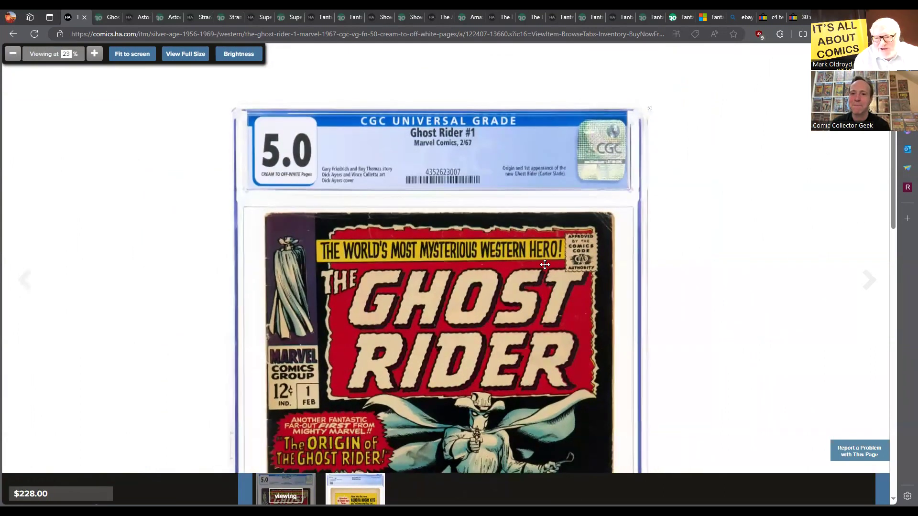
scroll(545, 264, up, 1)
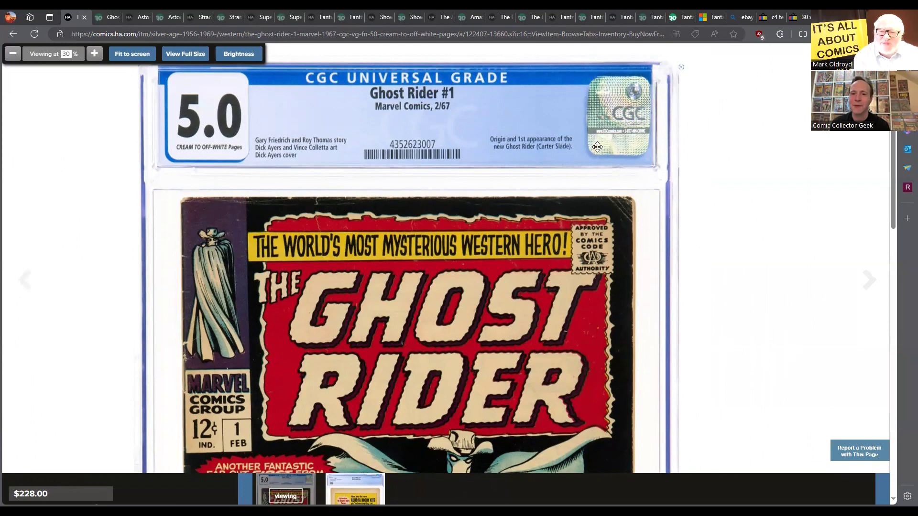
scroll(594, 159, down, 1)
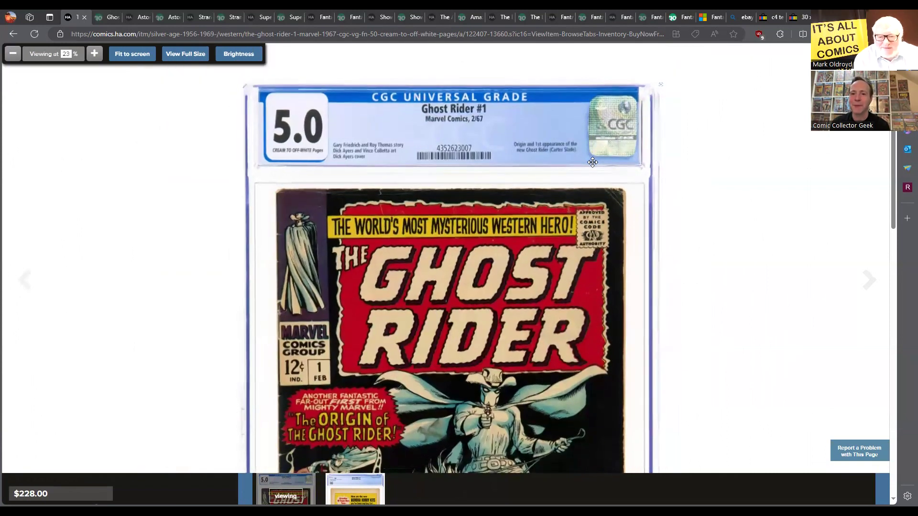
scroll(592, 163, down, 1)
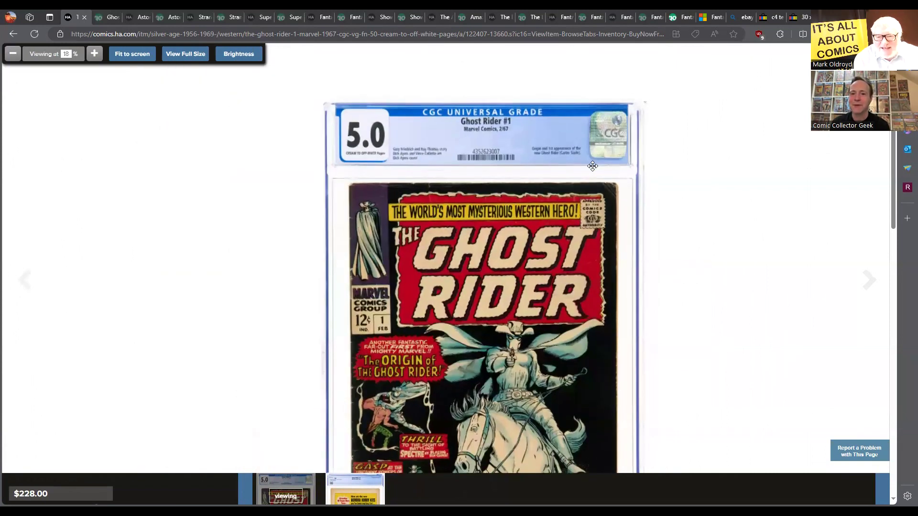
scroll(591, 169, up, 1)
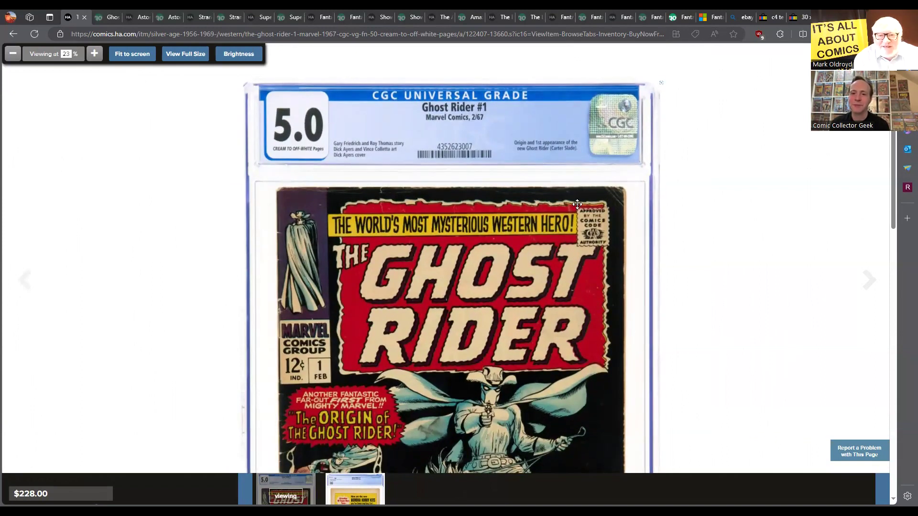
scroll(578, 205, down, 1)
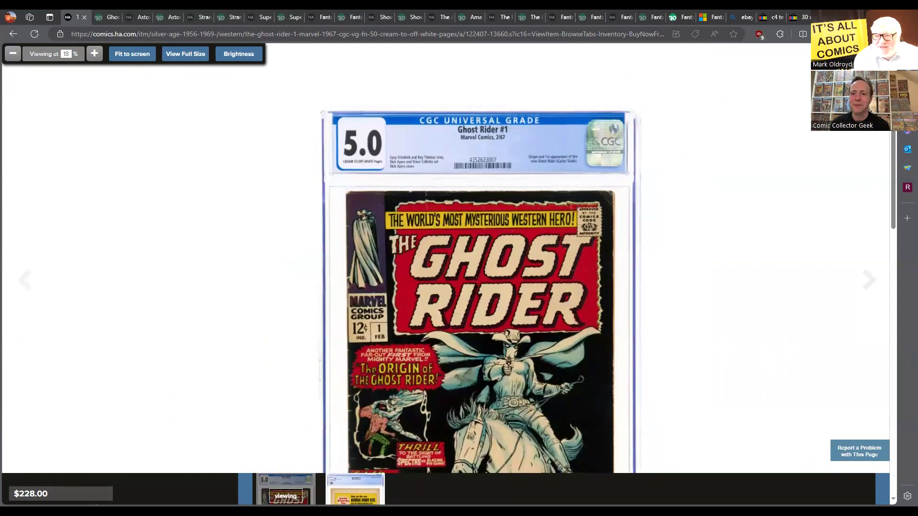
key(Escape)
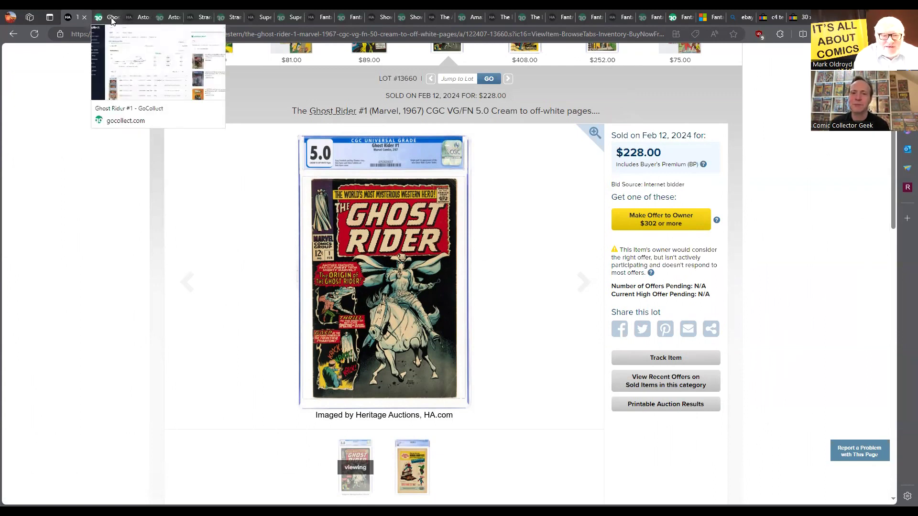
Bring up GoCollect's Ghost Rider #1 CGC 5.0 history with $250 FMV and the $228 sale
click(112, 19)
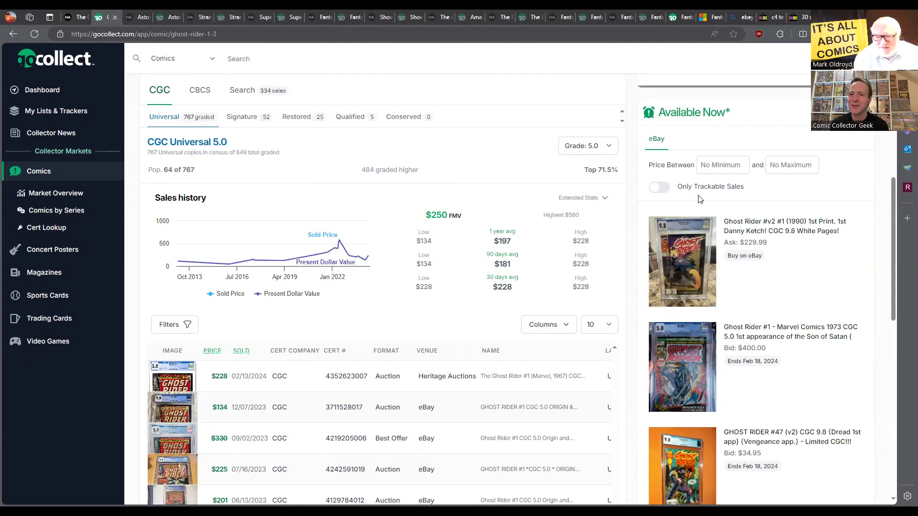
drag(893, 205, 905, 130)
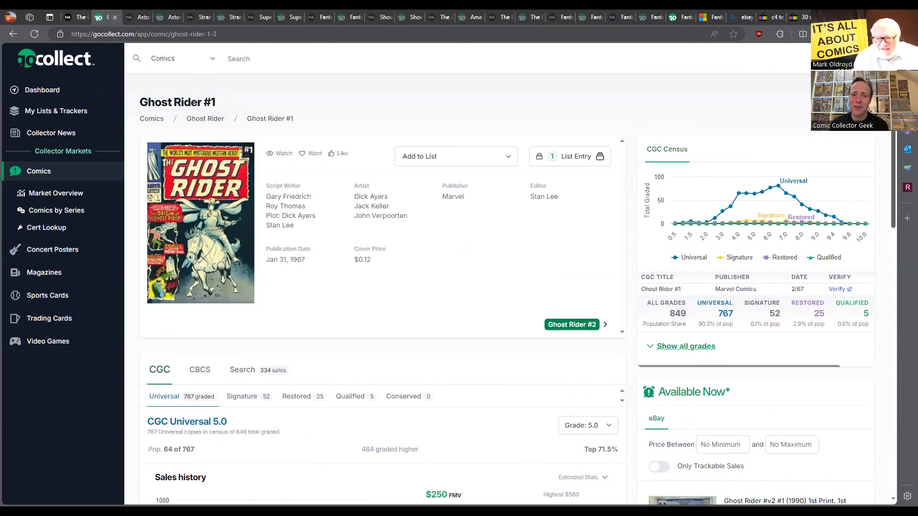
scroll(905, 143, down, 2)
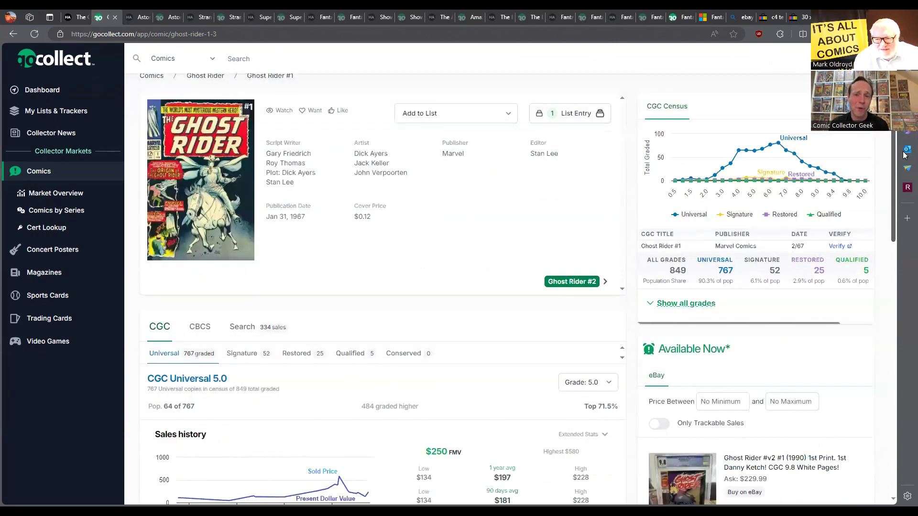
scroll(905, 146, up, 2)
scroll(905, 136, down, 1)
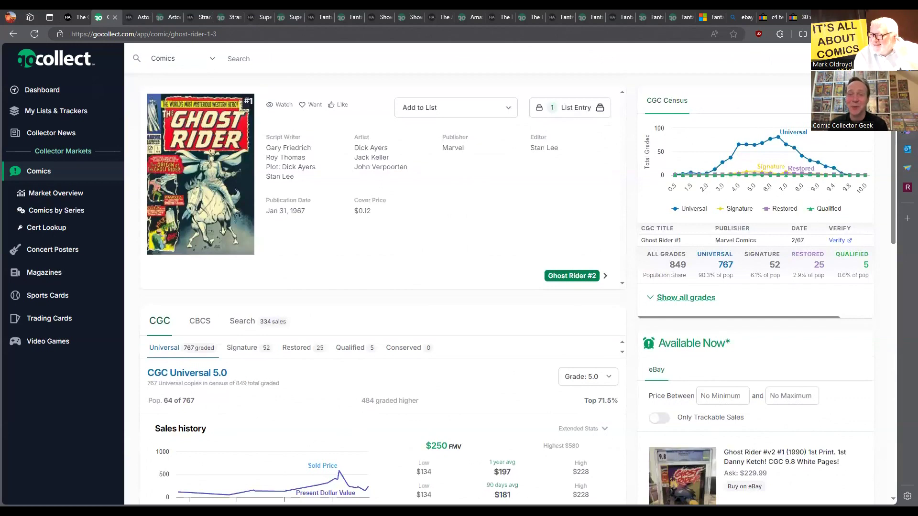
scroll(459, 288, up, 1)
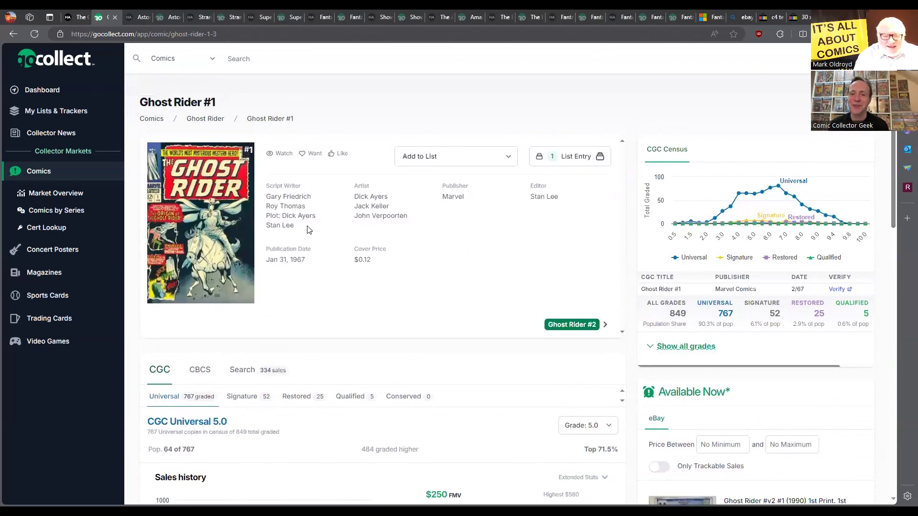
click(139, 16)
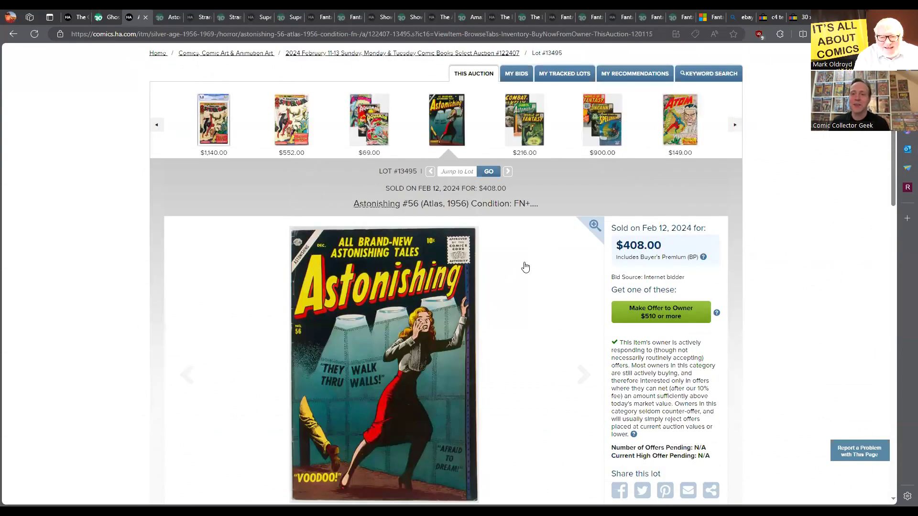
scroll(525, 267, down, 1)
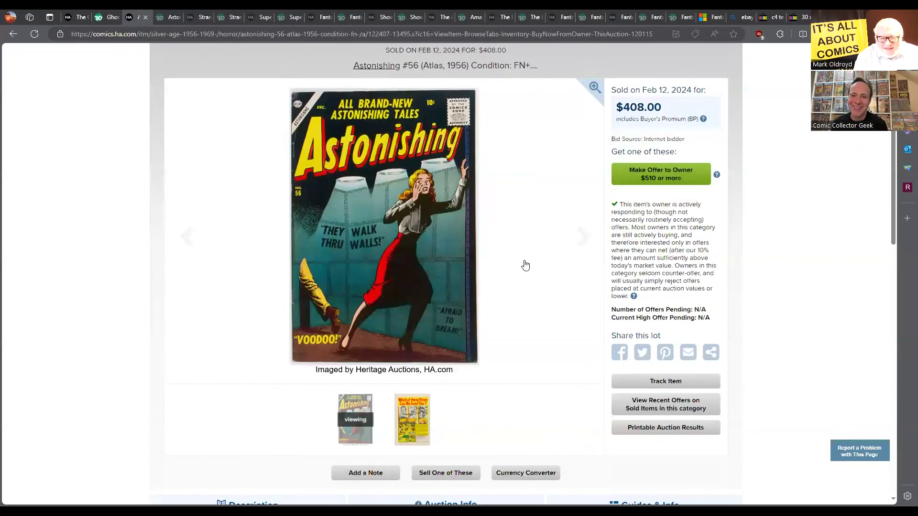
scroll(597, 231, up, 1)
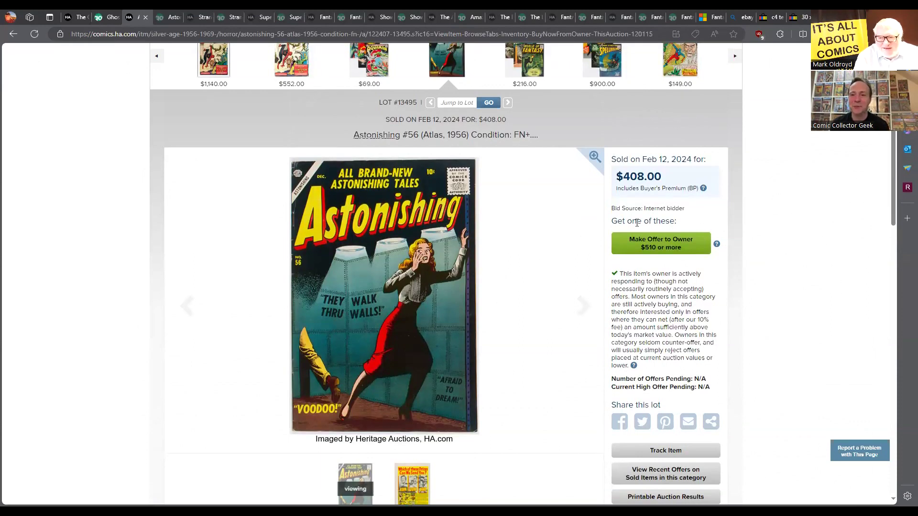
scroll(882, 133, down, 2)
scroll(904, 170, down, 1)
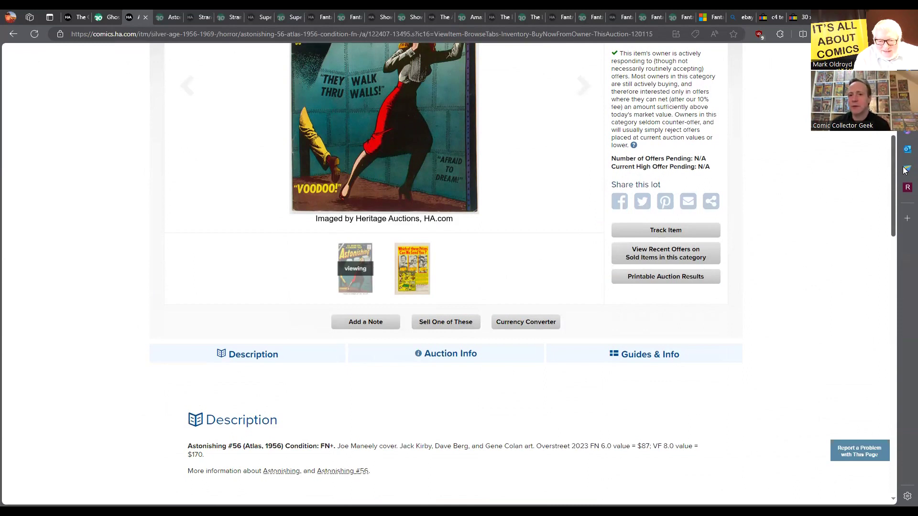
scroll(904, 172, down, 1)
scroll(904, 173, down, 1)
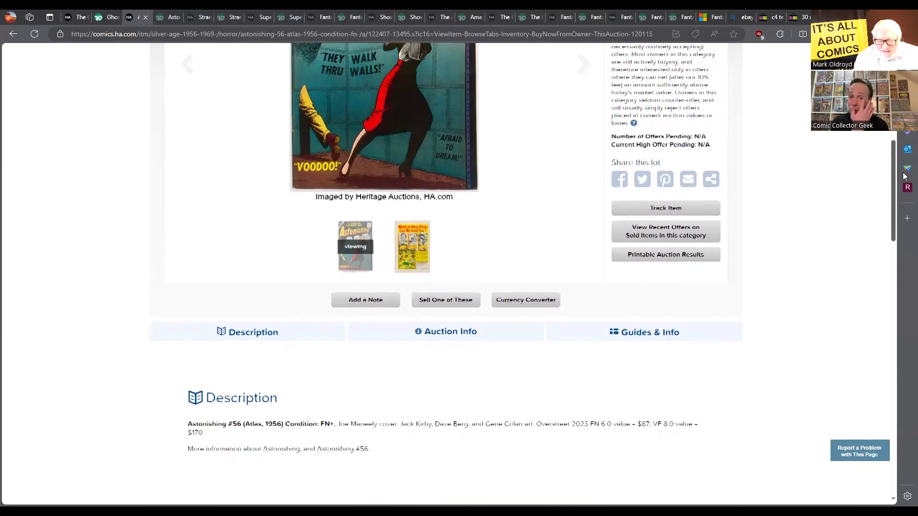
scroll(905, 147, up, 2)
scroll(906, 147, up, 2)
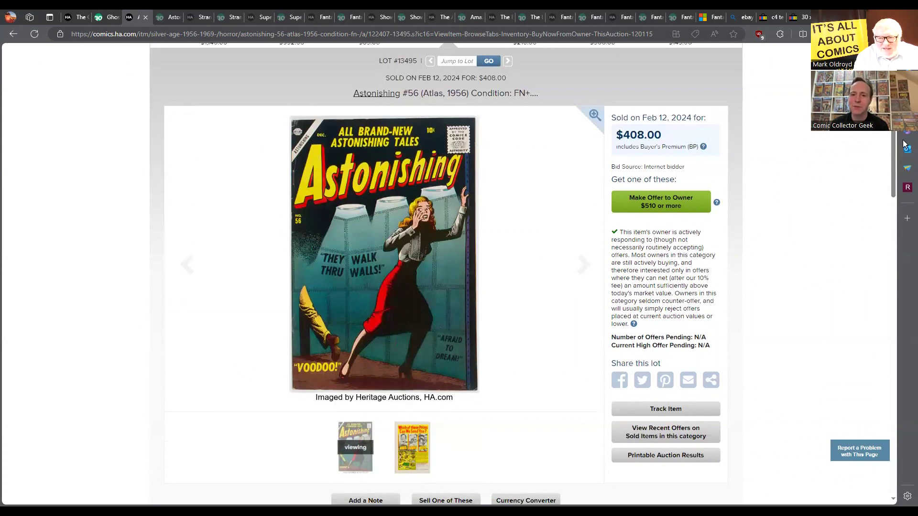
drag(896, 147, 900, 138)
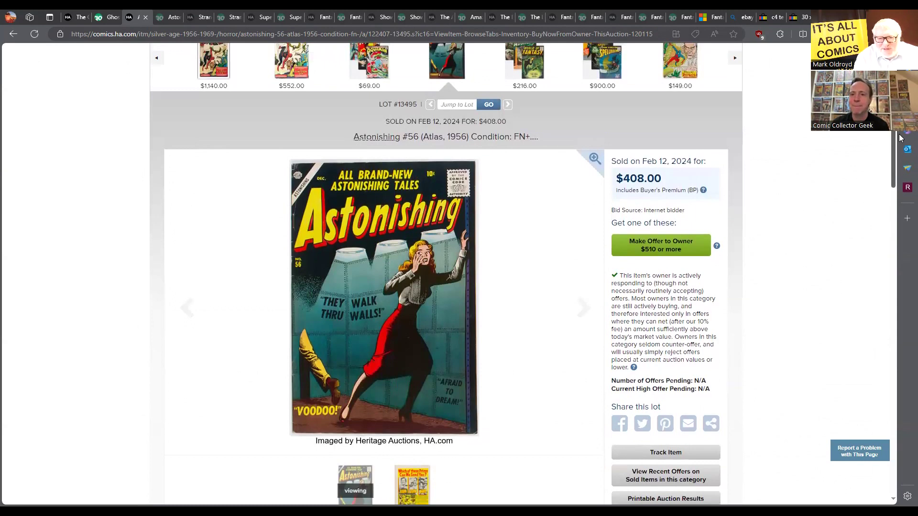
Enlarge the Astonishing #56 cover and pan across its title, top and bottom
click(399, 306)
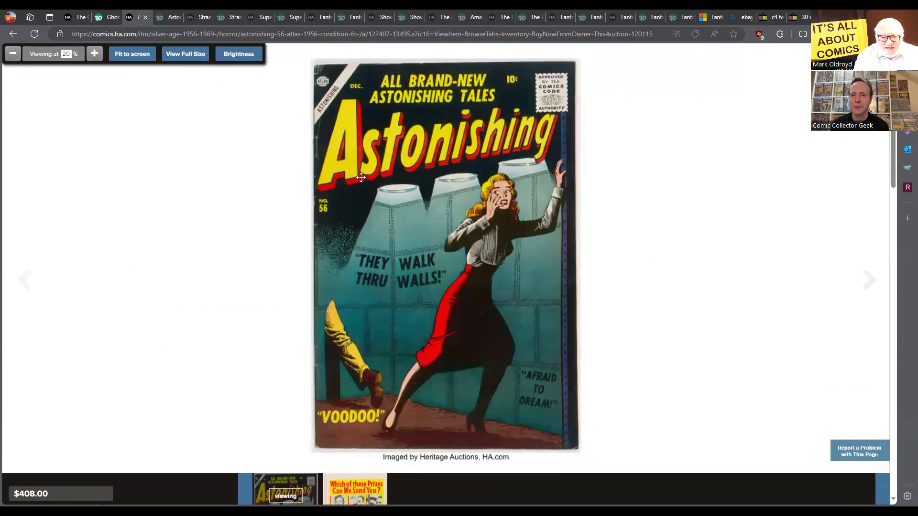
scroll(361, 178, up, 2)
scroll(344, 230, up, 2)
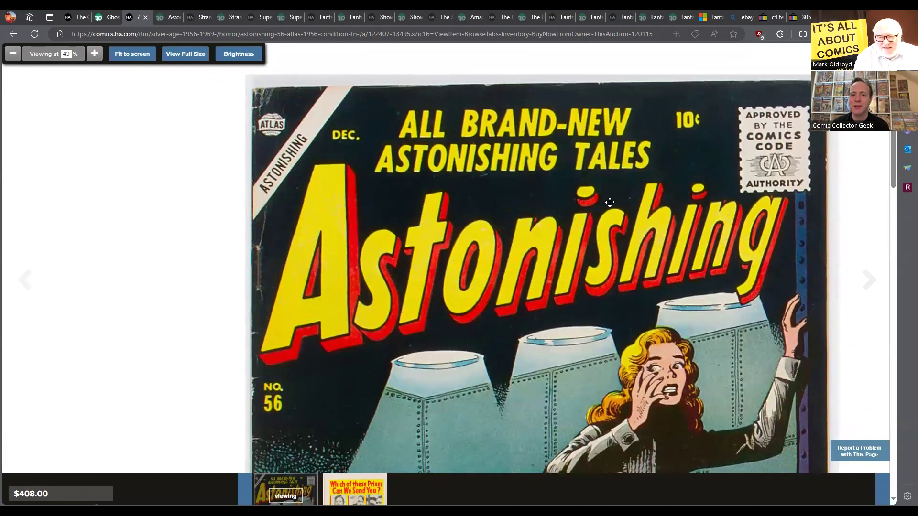
drag(605, 199, 435, 199)
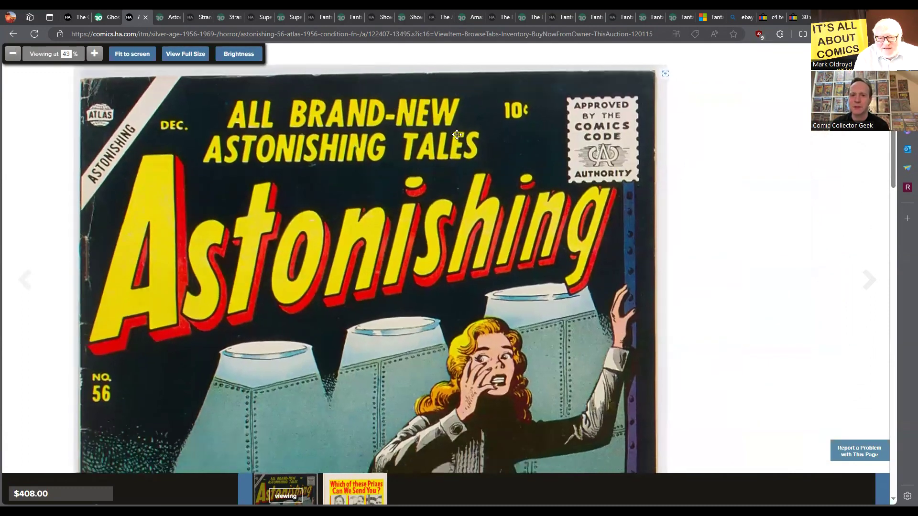
mouse_move(457, 134)
mouse_down()
mouse_move(473, 82)
mouse_move(596, 179)
mouse_move(595, 191)
mouse_move(579, 208)
mouse_move(462, 187)
mouse_move(406, 241)
mouse_move(430, 300)
mouse_move(535, 144)
mouse_up()
scroll(534, 144, down, 2)
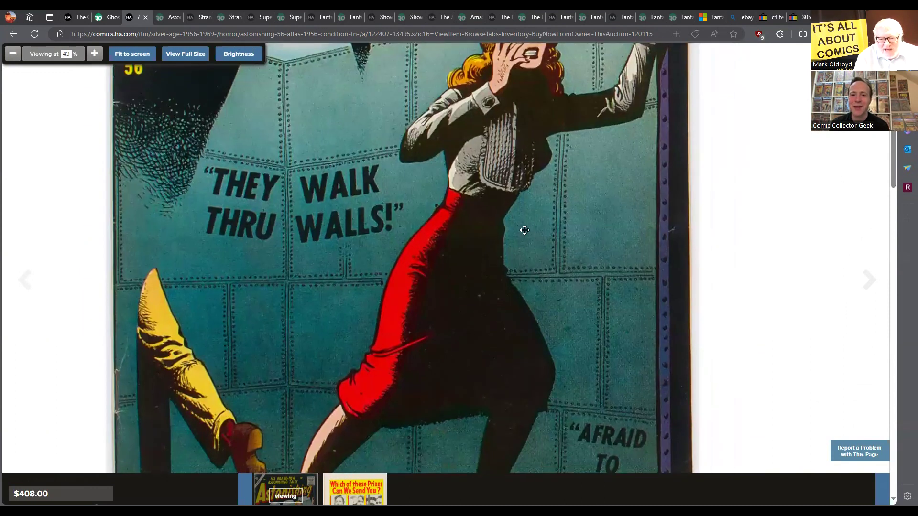
scroll(518, 246, down, 1)
scroll(507, 172, down, 2)
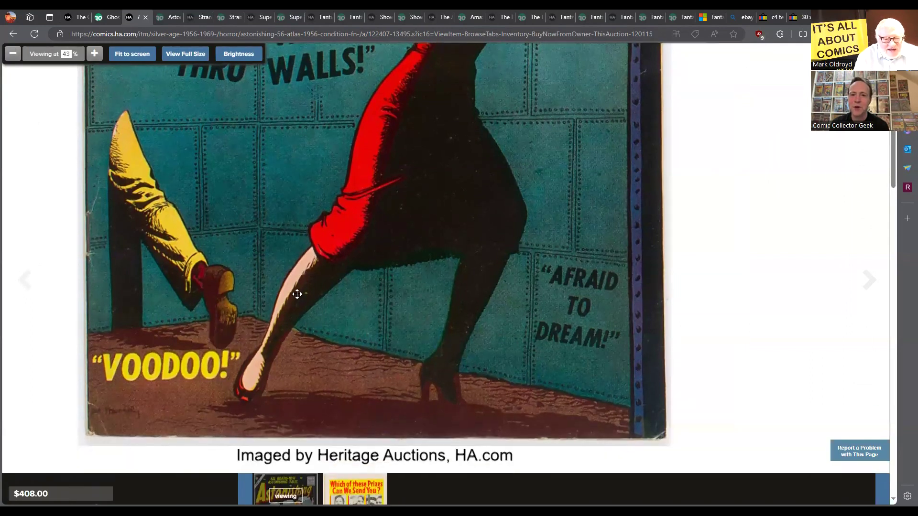
drag(208, 328, 337, 276)
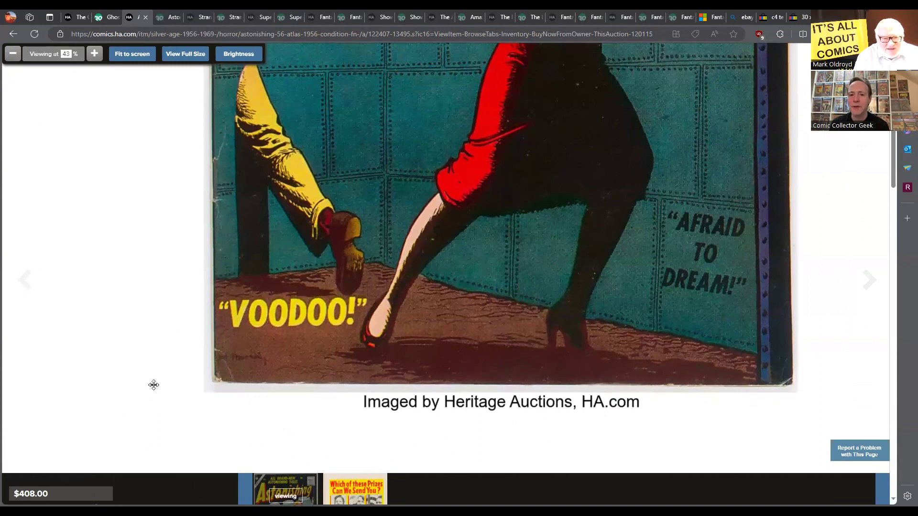
mouse_move(395, 169)
mouse_down()
mouse_move(351, 246)
mouse_move(407, 360)
mouse_up()
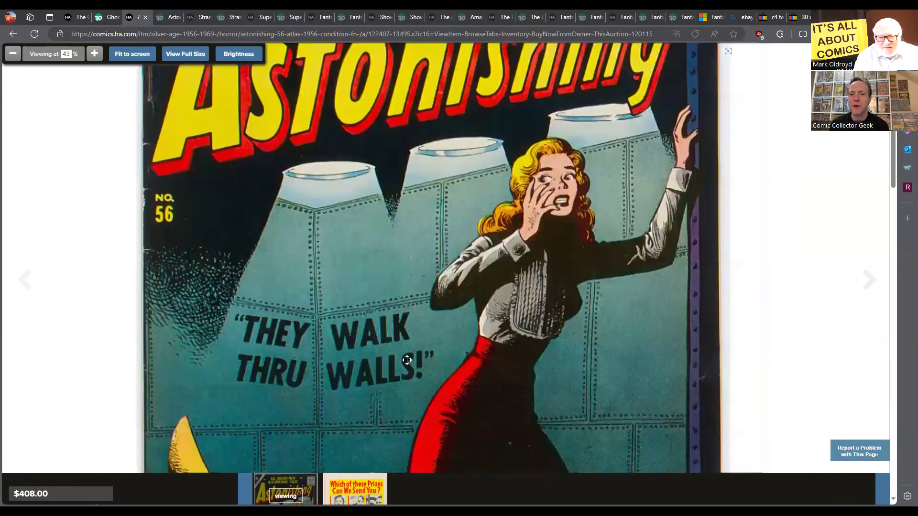
scroll(406, 361, up, 1)
scroll(459, 337, up, 3)
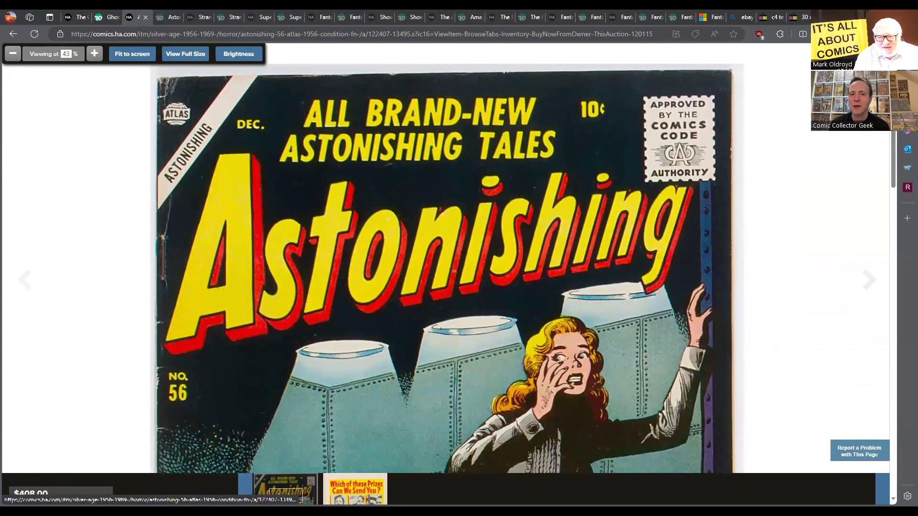
Close the enlarged Astonishing #56 cover, back to the top of its Heritage lot page
click(376, 137)
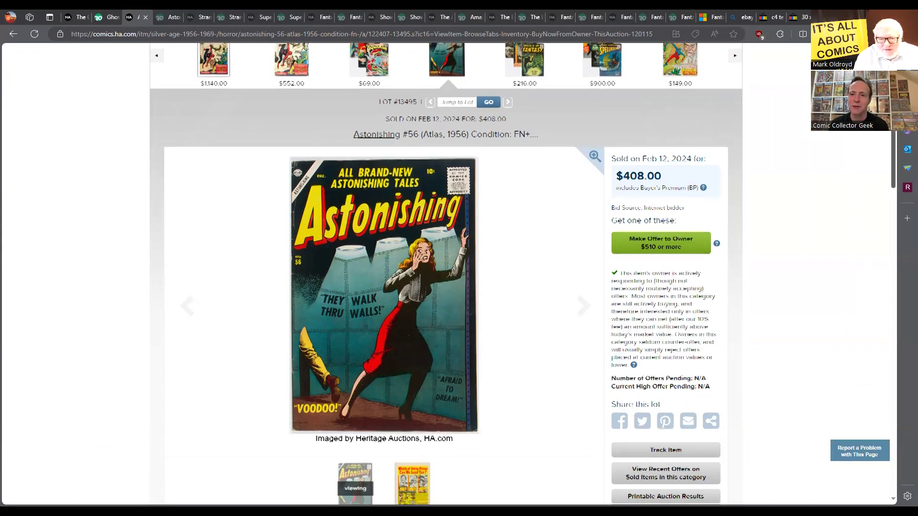
scroll(459, 273, down, 1)
scroll(887, 166, down, 1)
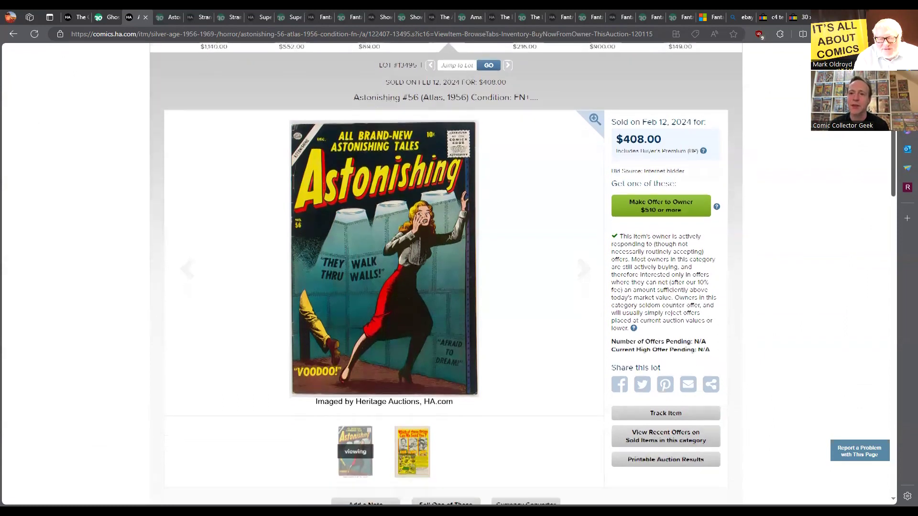
scroll(887, 165, down, 2)
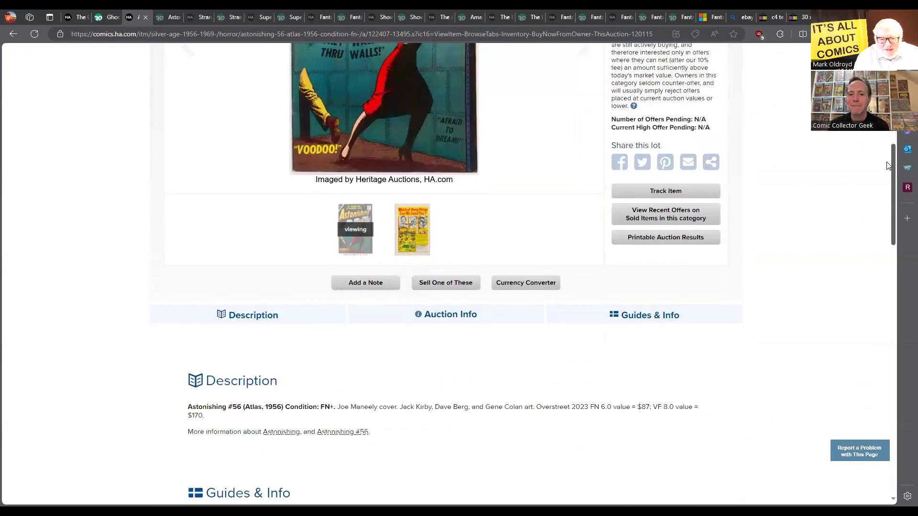
scroll(886, 165, up, 2)
scroll(887, 166, up, 2)
scroll(887, 166, down, 1)
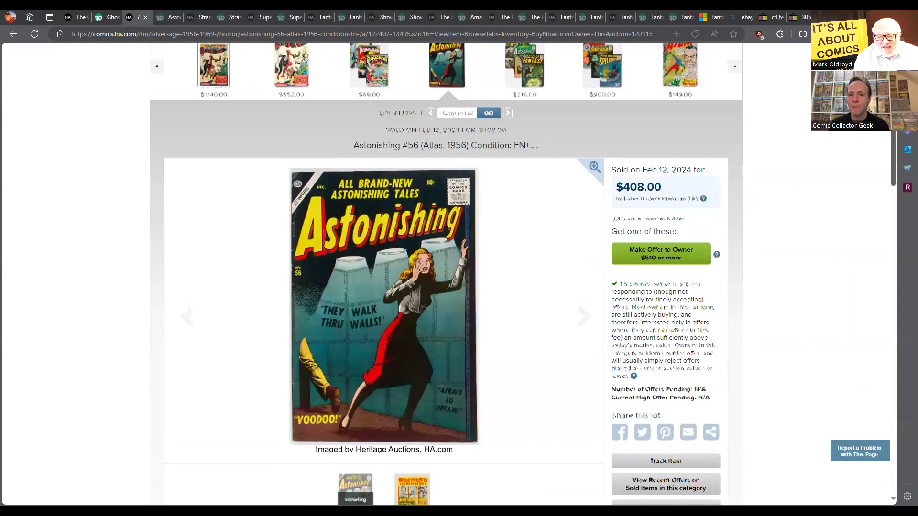
scroll(459, 273, up, 2)
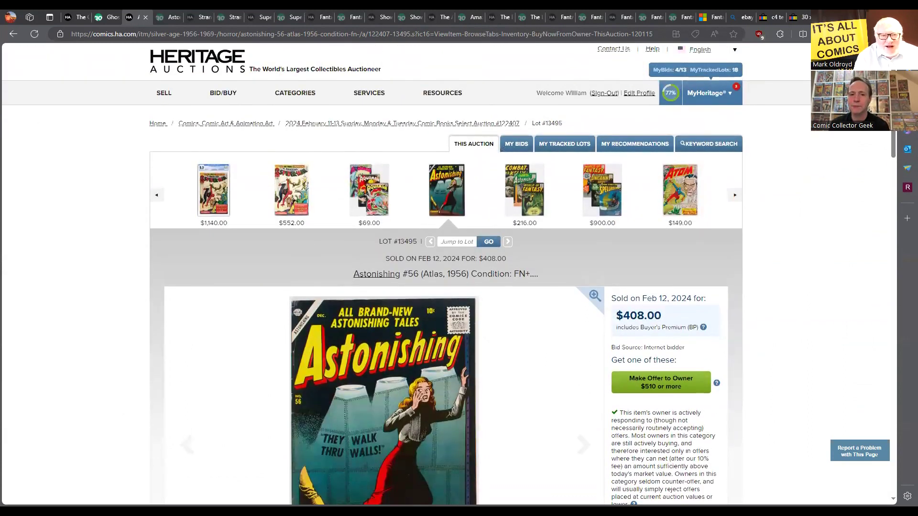
Compare the Heritage Astonishing #56 lot with GoCollect's CGC 7.0 history, last sold $384
click(169, 19)
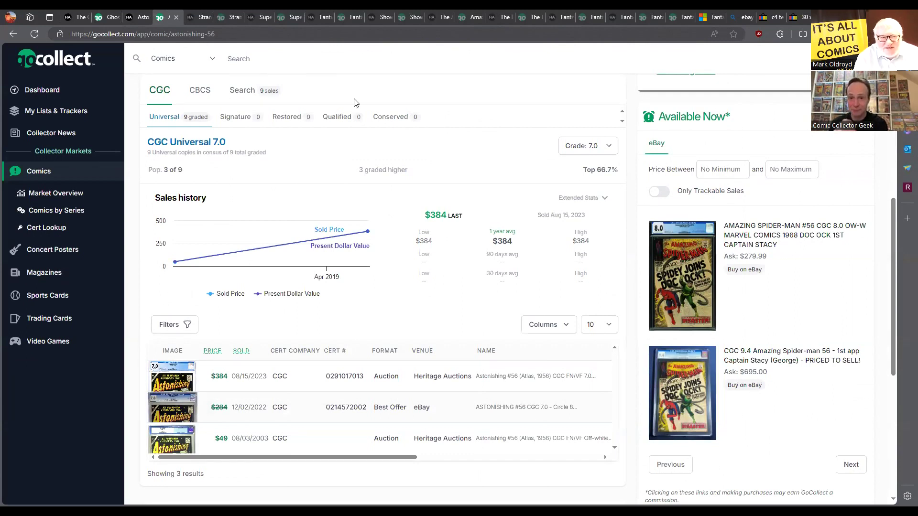
click(137, 17)
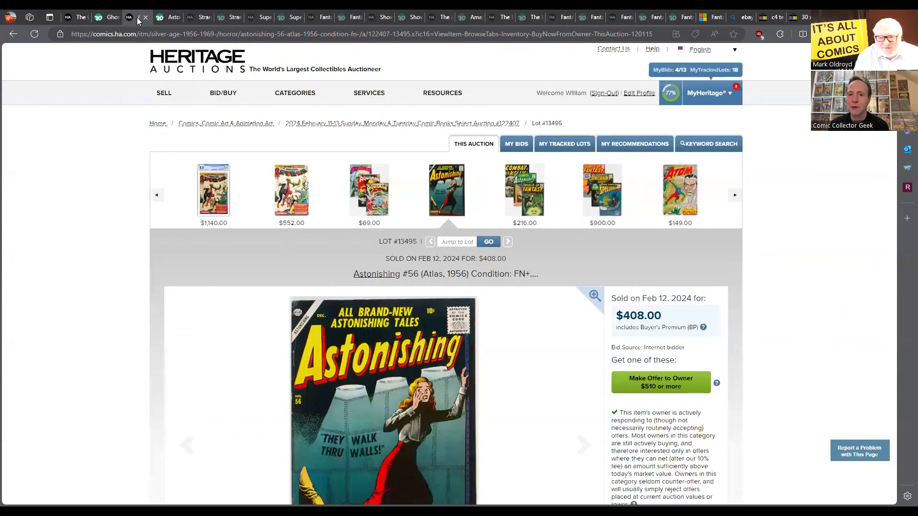
click(171, 17)
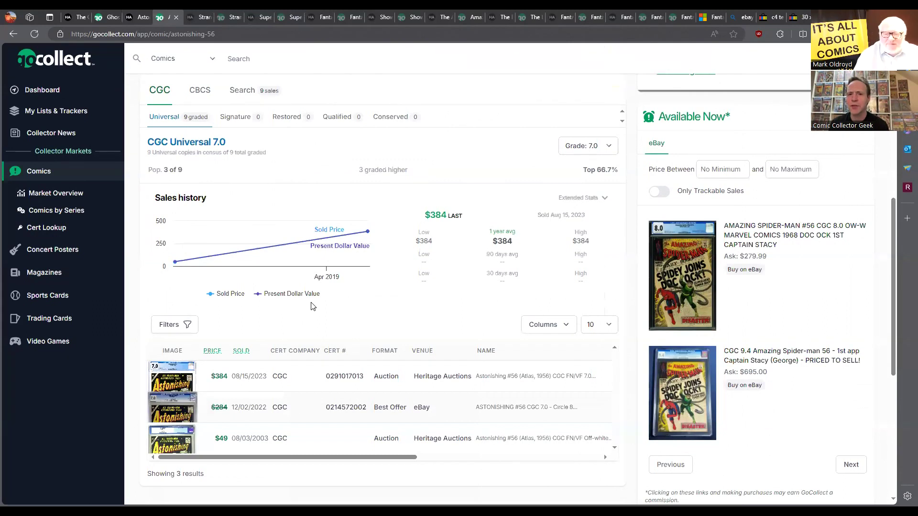
Filter Astonishing #56 sales history to grade 5.0, showing the single $128 sale
click(610, 147)
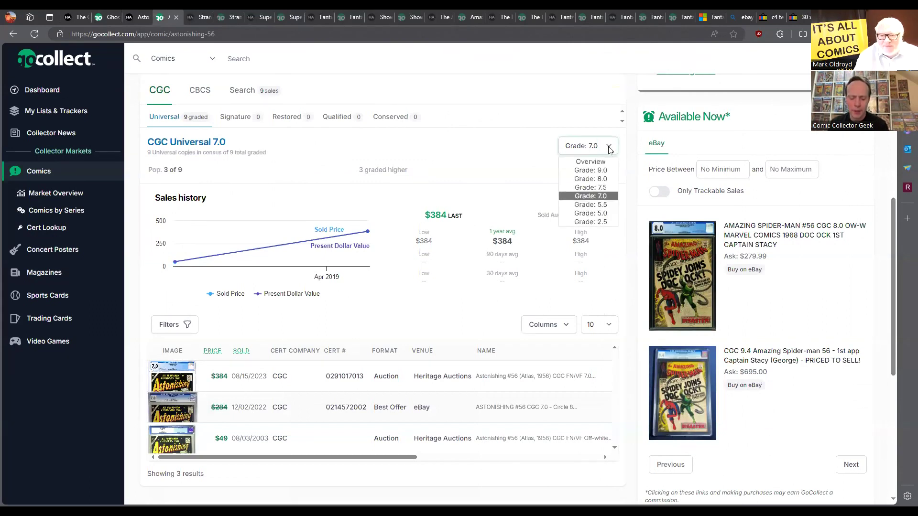
click(585, 214)
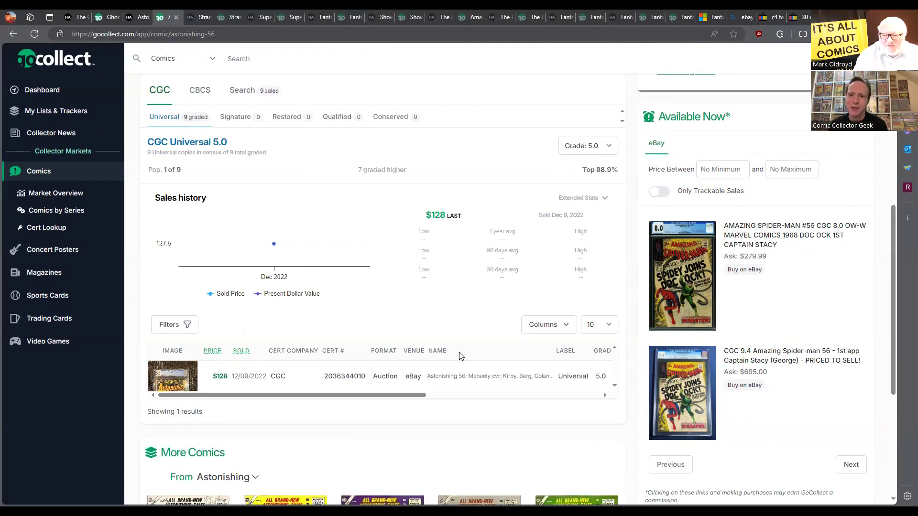
drag(896, 281, 904, 175)
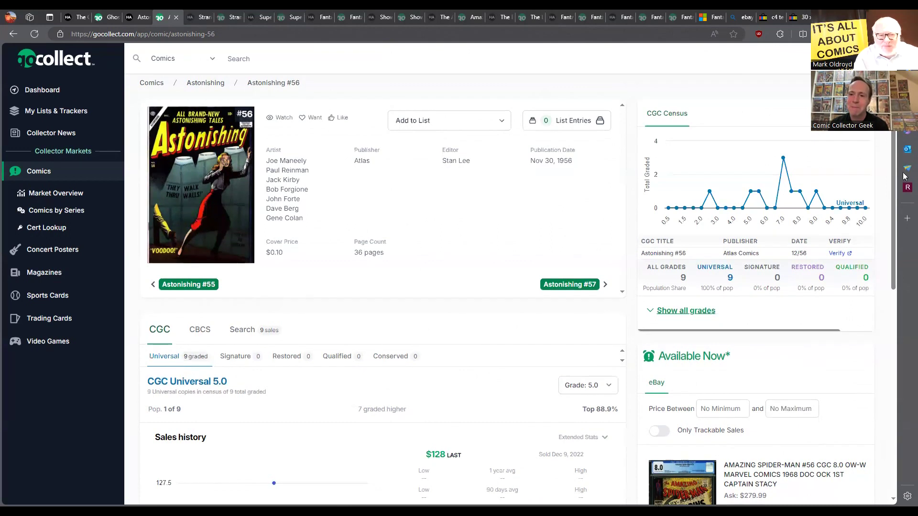
scroll(892, 167, down, 1)
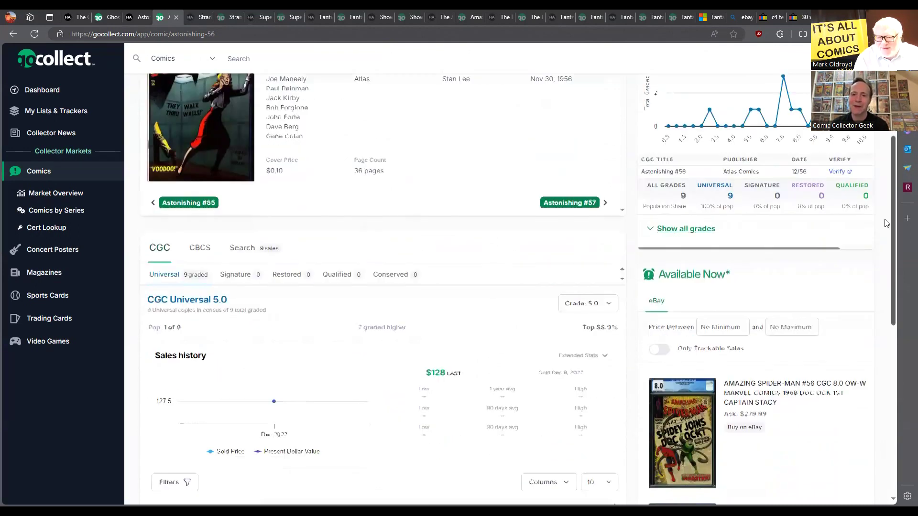
scroll(892, 167, down, 2)
scroll(892, 167, up, 1)
scroll(893, 167, up, 4)
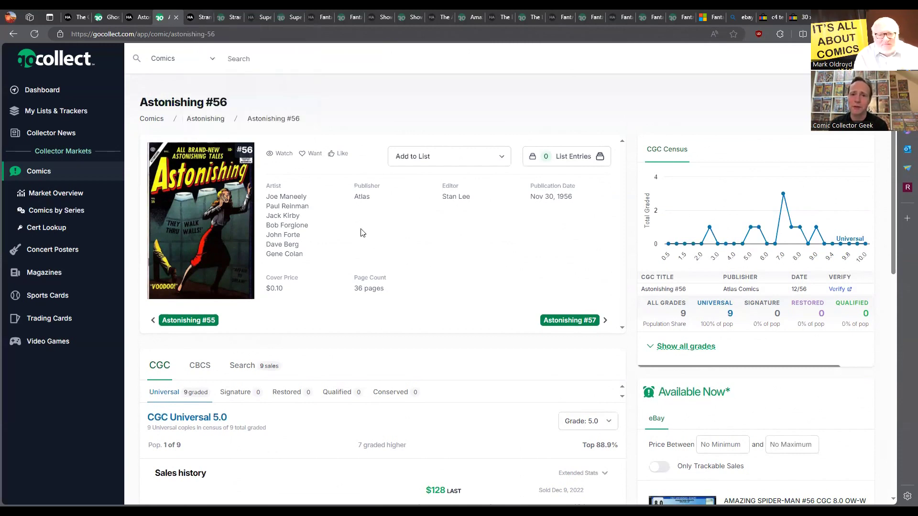
Switch to the Heritage Strange Adventures #79 VG lot, sold Feb 12, 2024 for $504
click(205, 18)
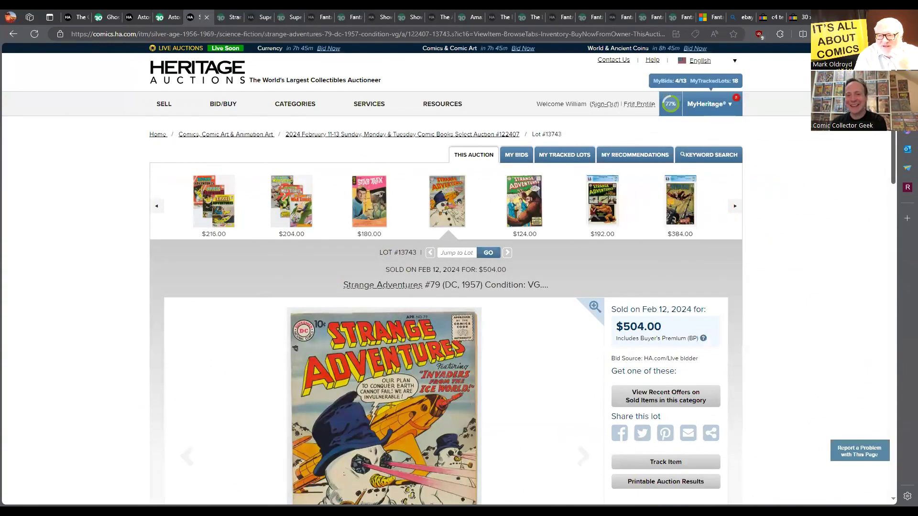
scroll(460, 287, down, 2)
scroll(458, 287, down, 1)
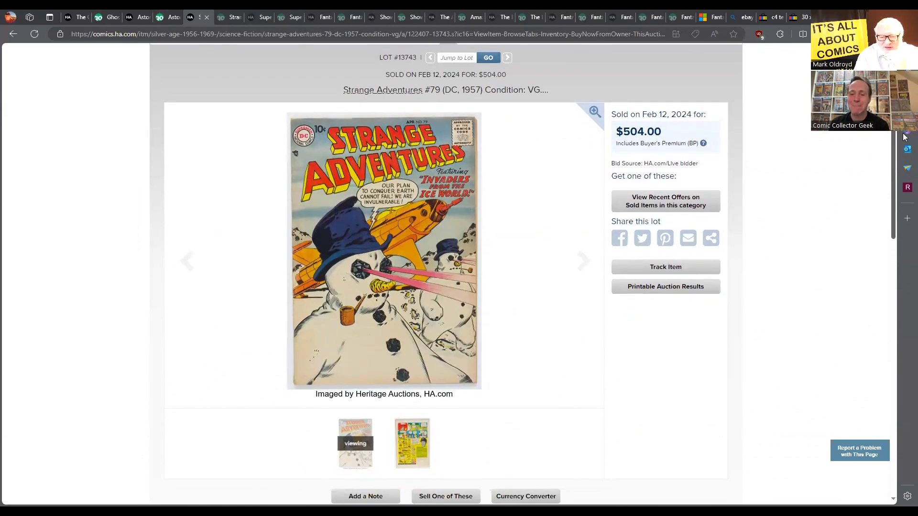
scroll(903, 136, down, 1)
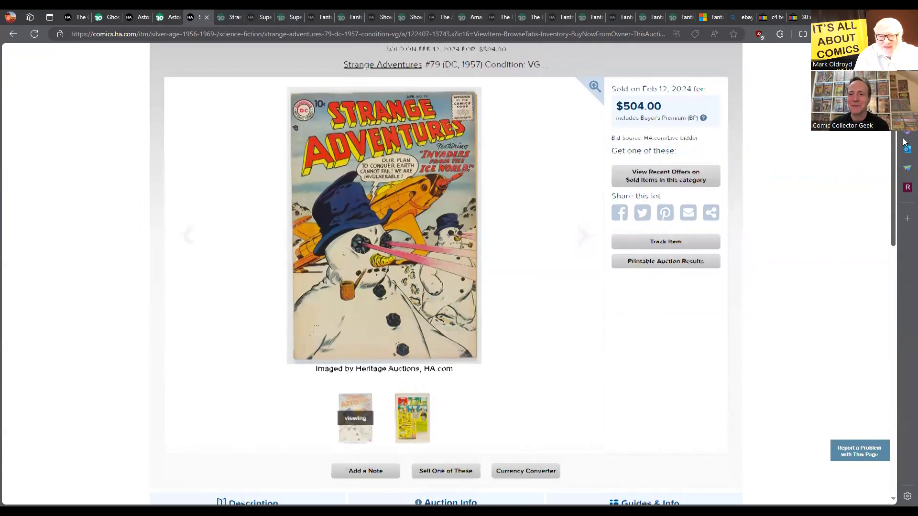
scroll(905, 147, up, 1)
scroll(445, 287, up, 1)
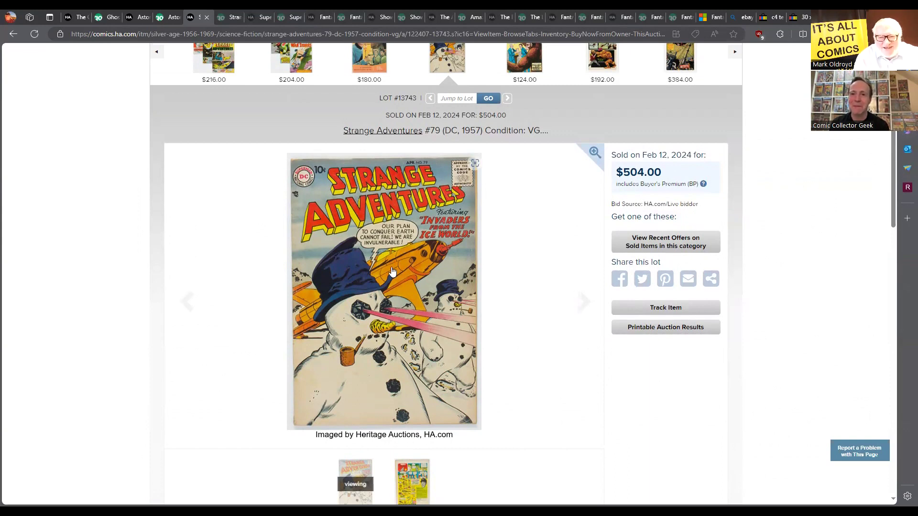
click(390, 268)
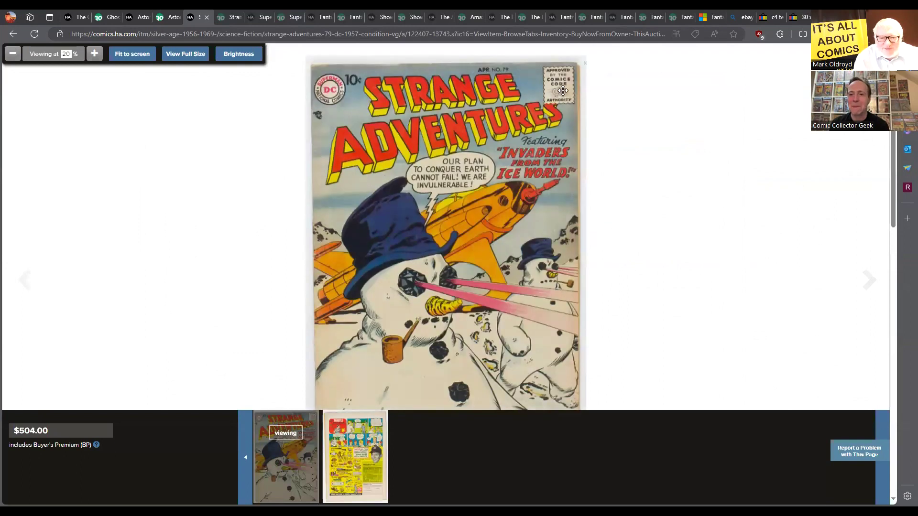
scroll(503, 271, up, 2)
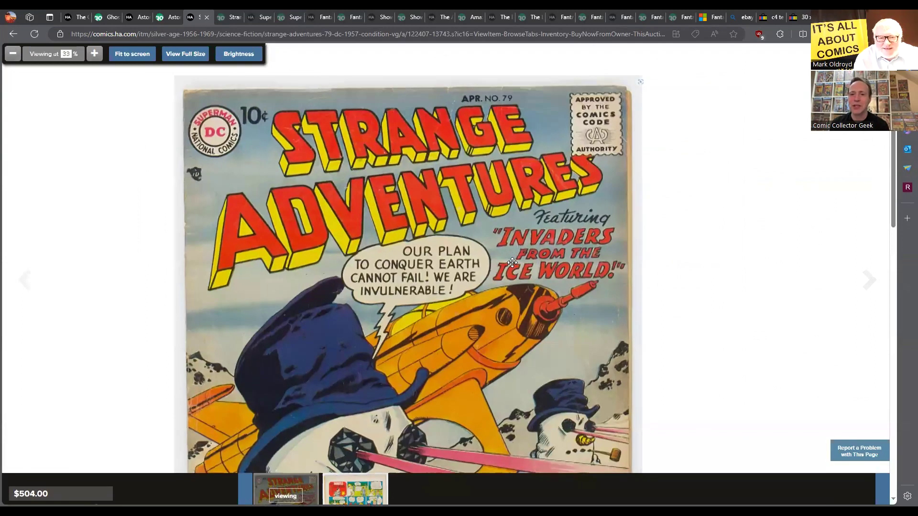
drag(503, 271, 614, 36)
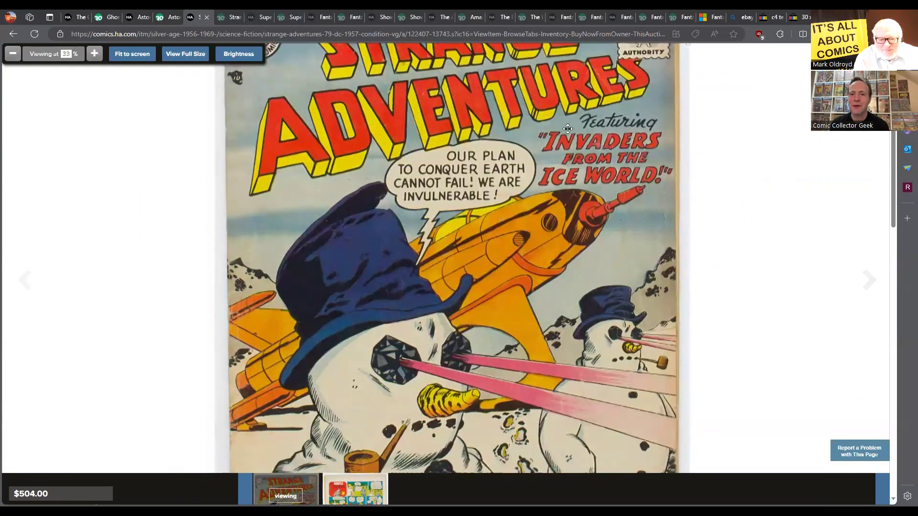
mouse_move(496, 389)
mouse_down()
mouse_move(464, 248)
mouse_move(415, 383)
mouse_up()
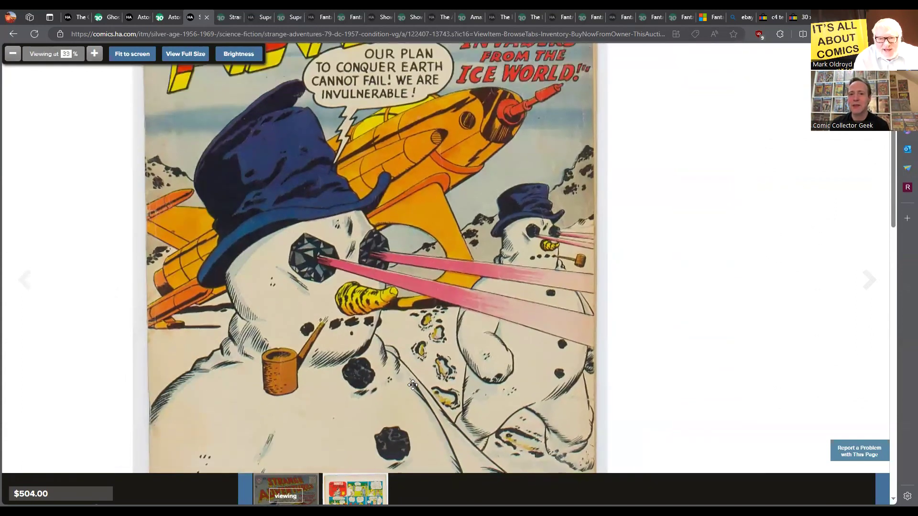
drag(503, 211, 506, 347)
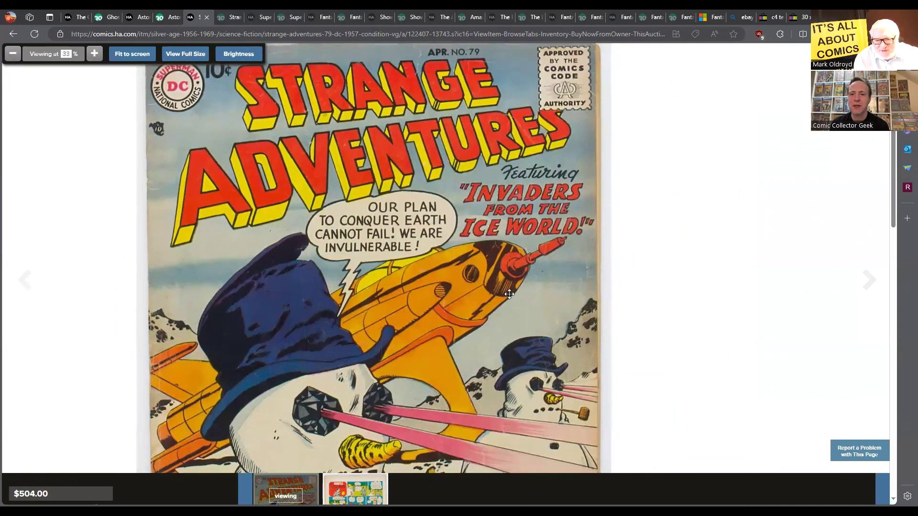
drag(502, 184, 591, 262)
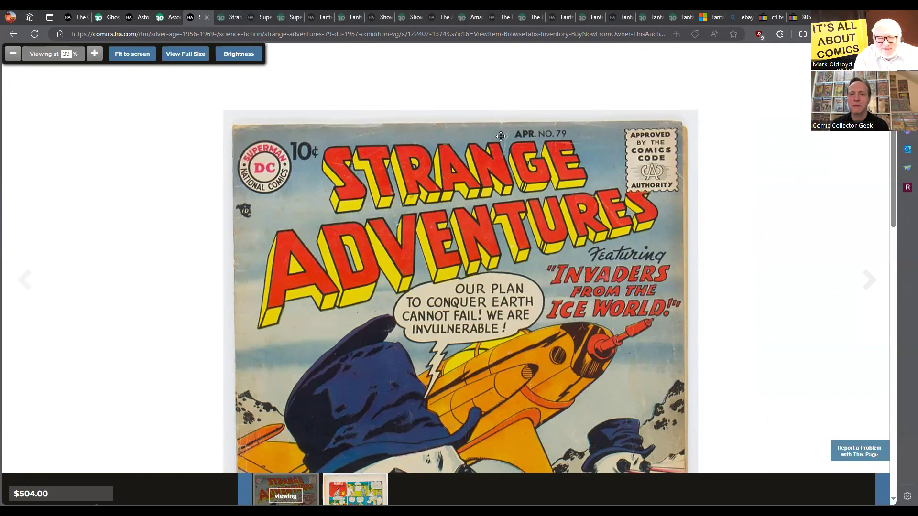
drag(489, 380, 510, 188)
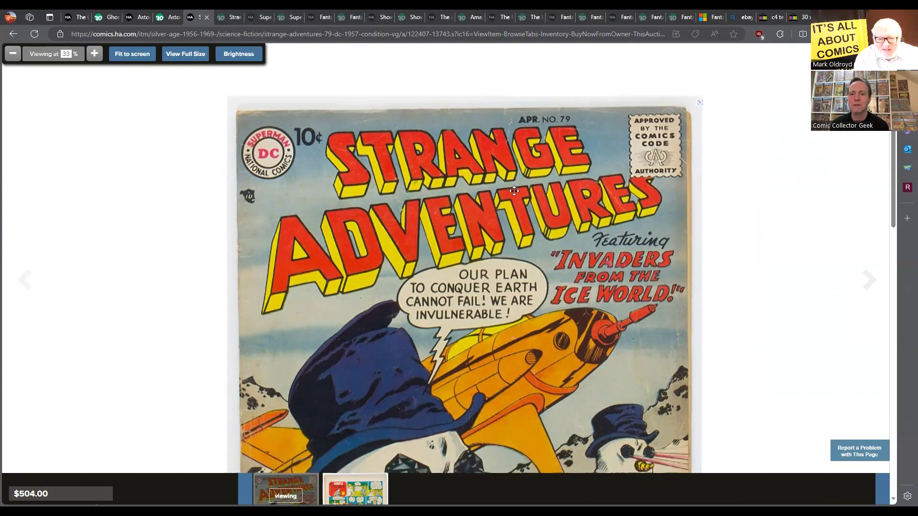
scroll(510, 189, down, 2)
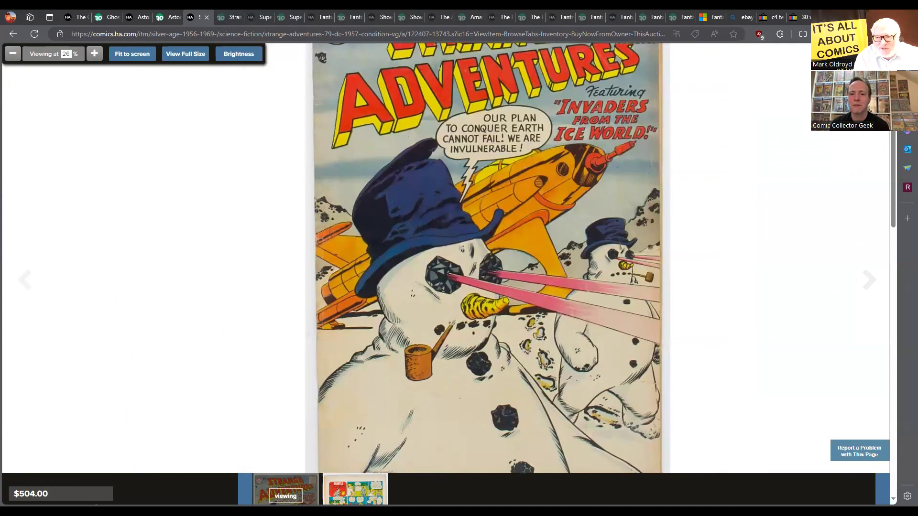
key(Escape)
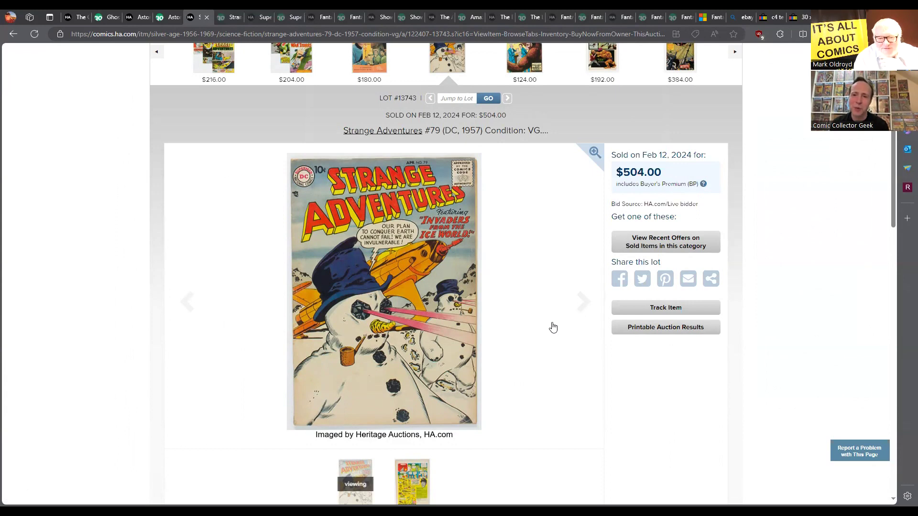
scroll(430, 348, up, 1)
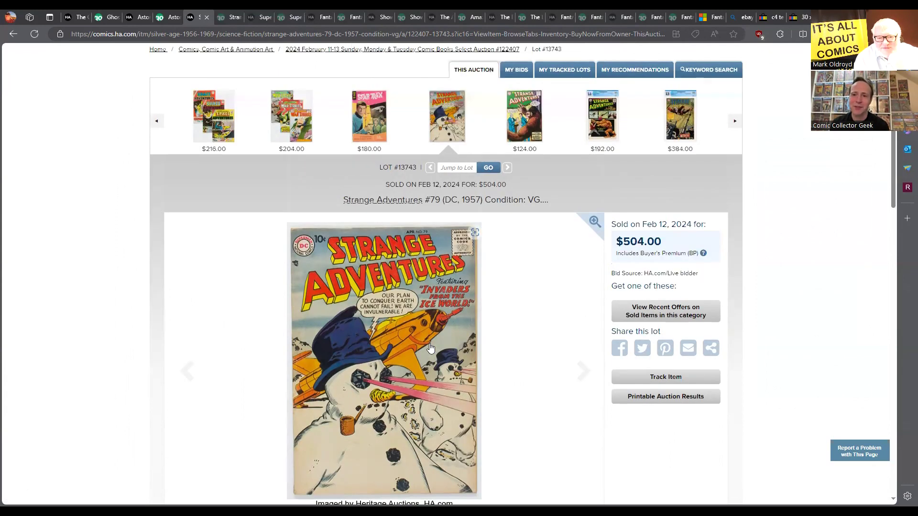
scroll(430, 349, down, 1)
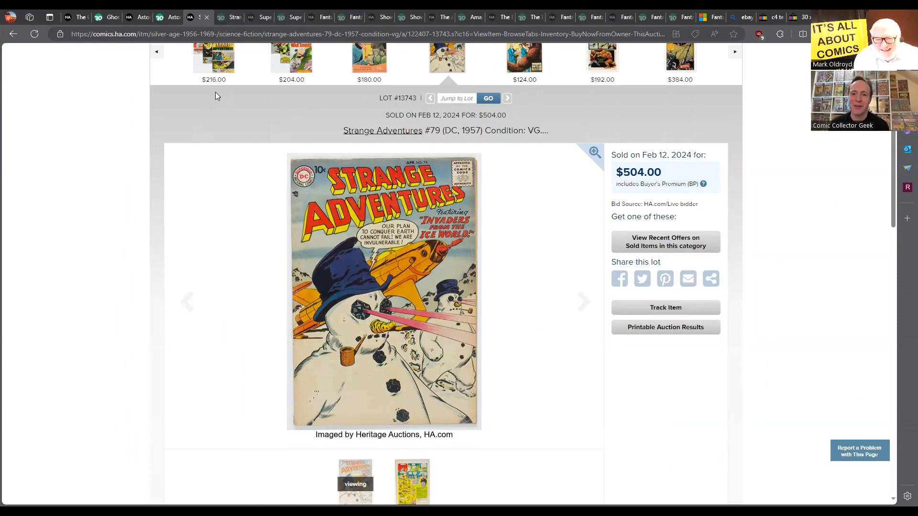
Review Strange Adventures #79 prices across all grades, then the grade 6.0 sales details
click(232, 19)
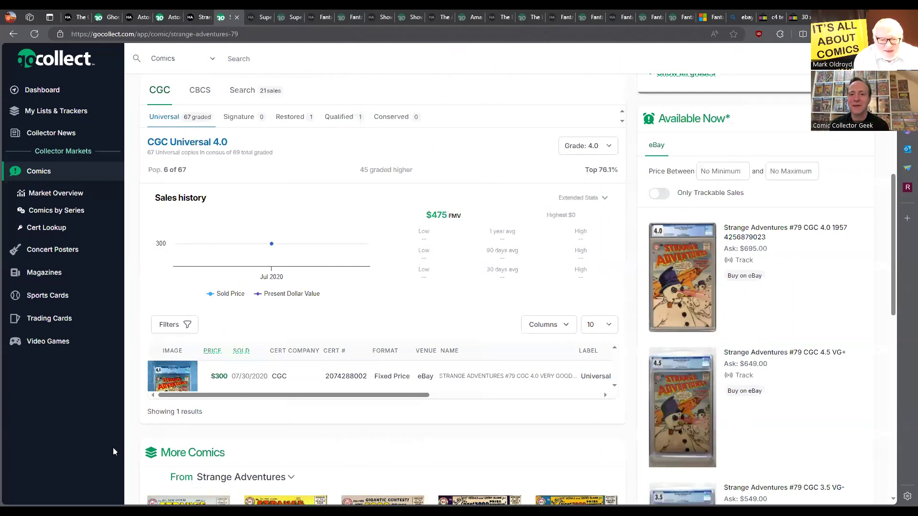
mouse_move(271, 244)
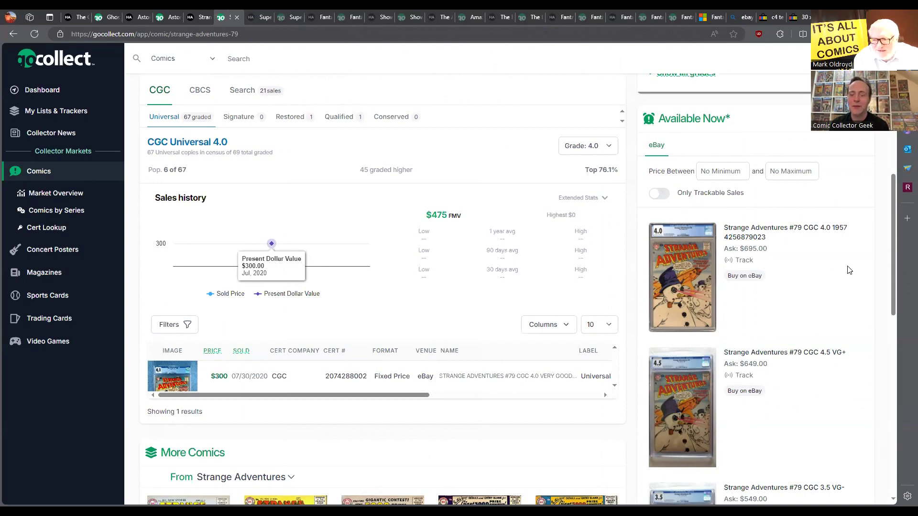
scroll(893, 206, down, 2)
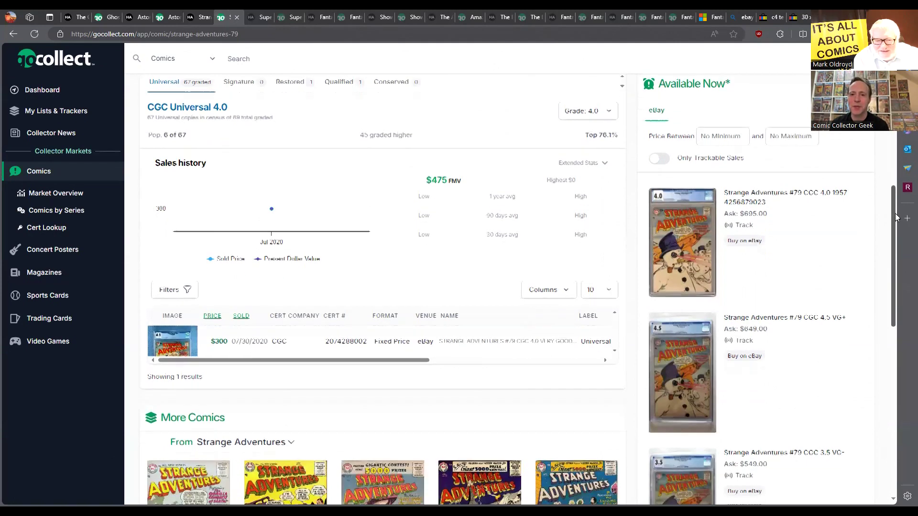
scroll(897, 201, up, 3)
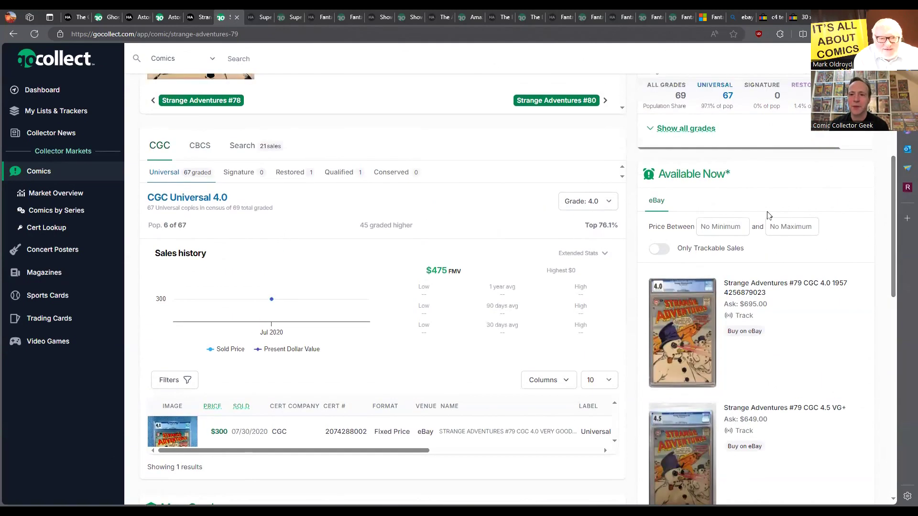
click(610, 206)
click(588, 214)
scroll(905, 219, down, 1)
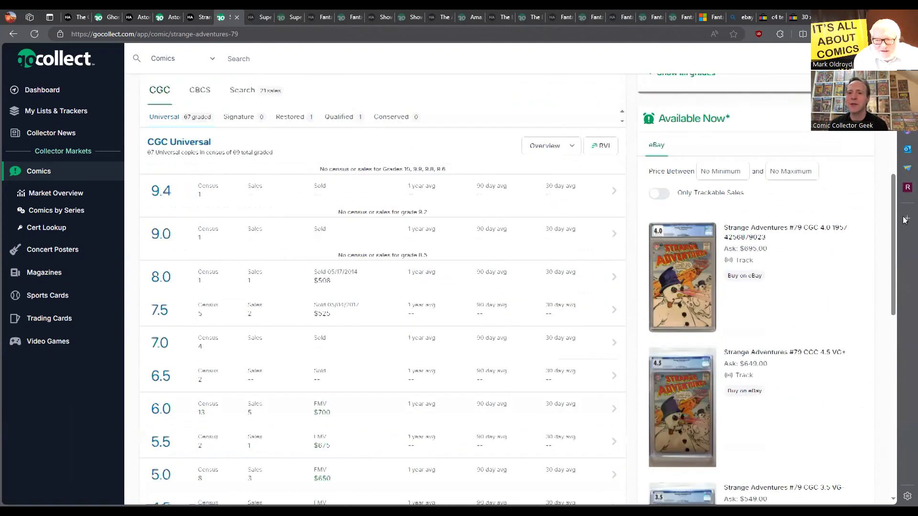
scroll(904, 208, up, 2)
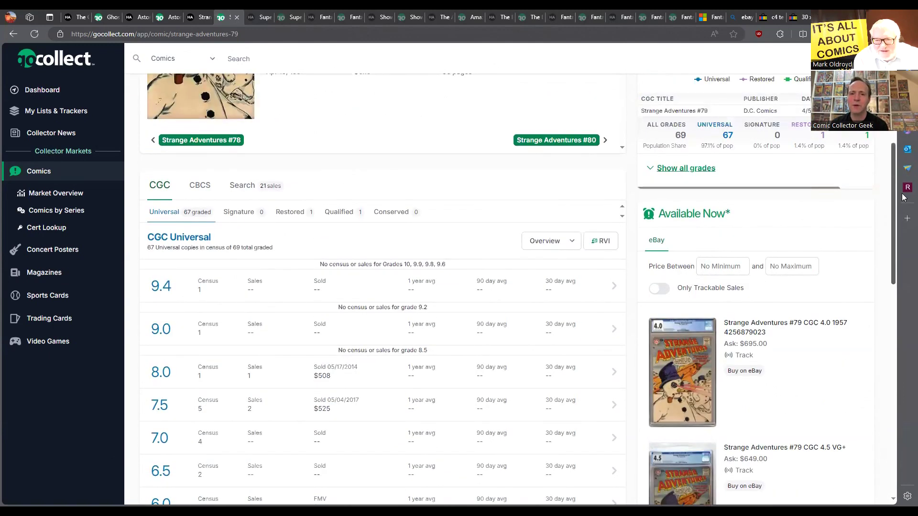
scroll(903, 193, up, 1)
scroll(904, 180, up, 1)
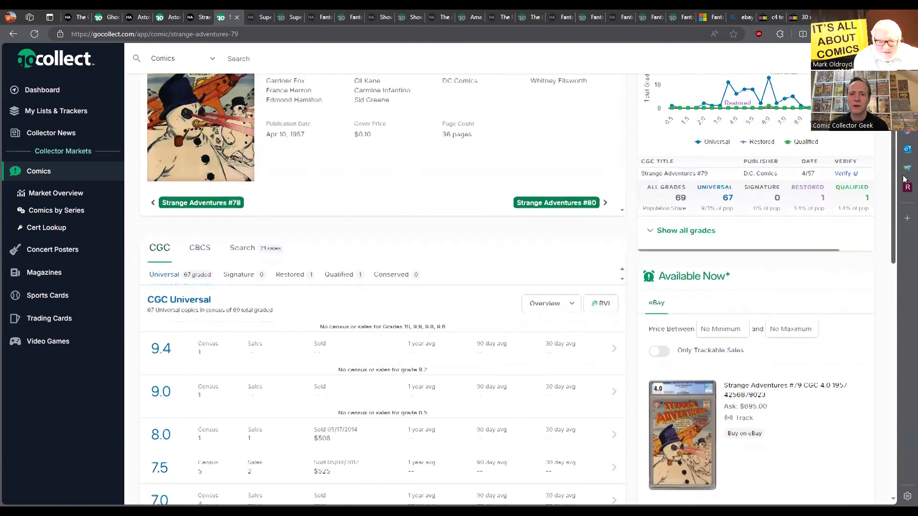
scroll(902, 208, down, 2)
scroll(893, 236, down, 1)
scroll(882, 270, down, 1)
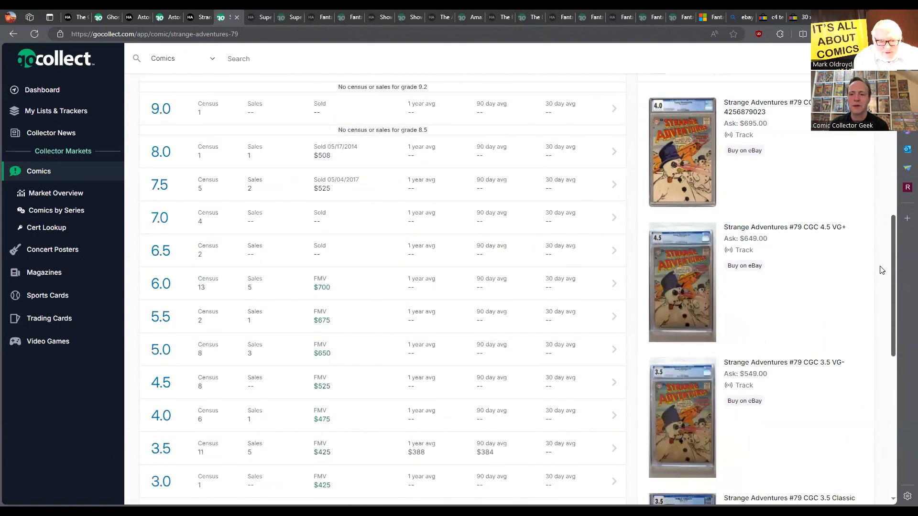
scroll(881, 270, down, 1)
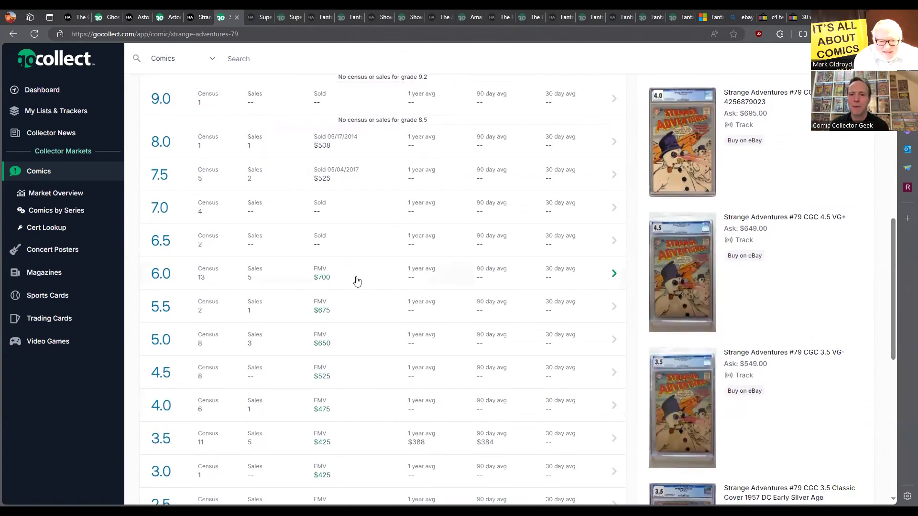
click(358, 281)
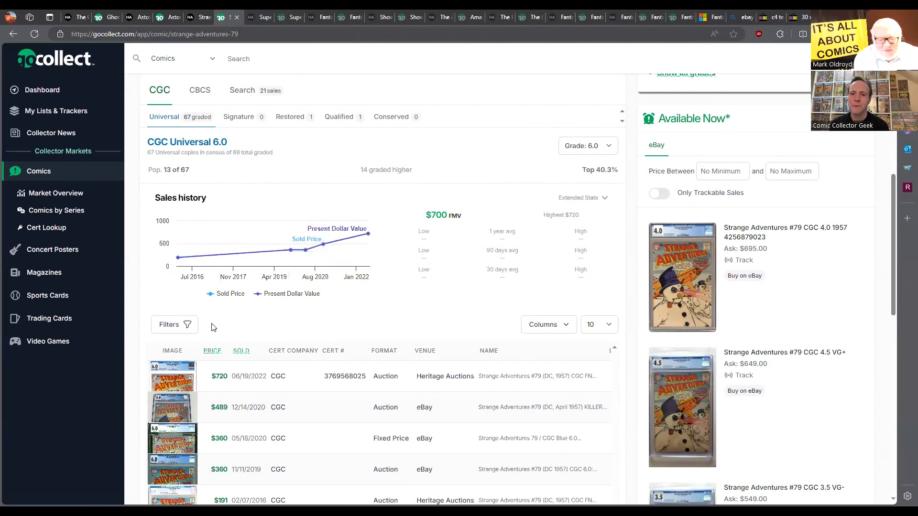
Reopen Strange Adventures #79 from search results, then move to the Lois Lane #1 lot
click(13, 37)
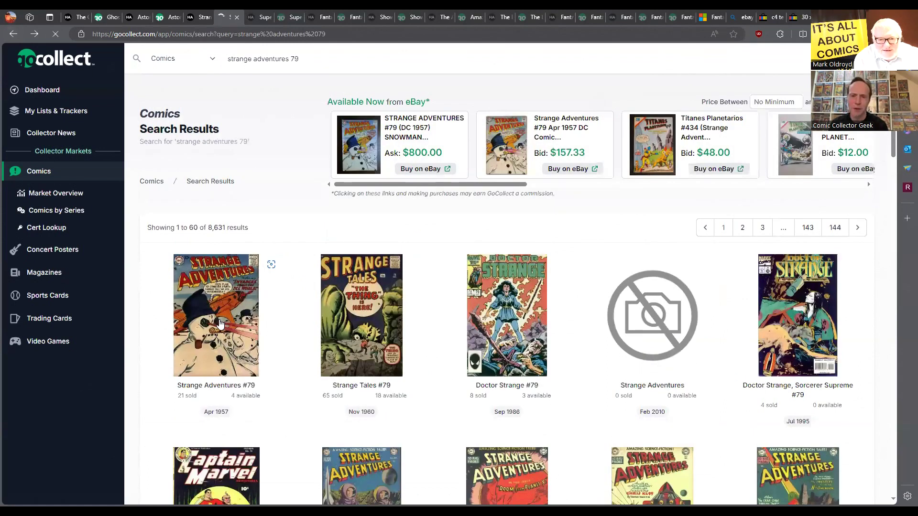
click(220, 325)
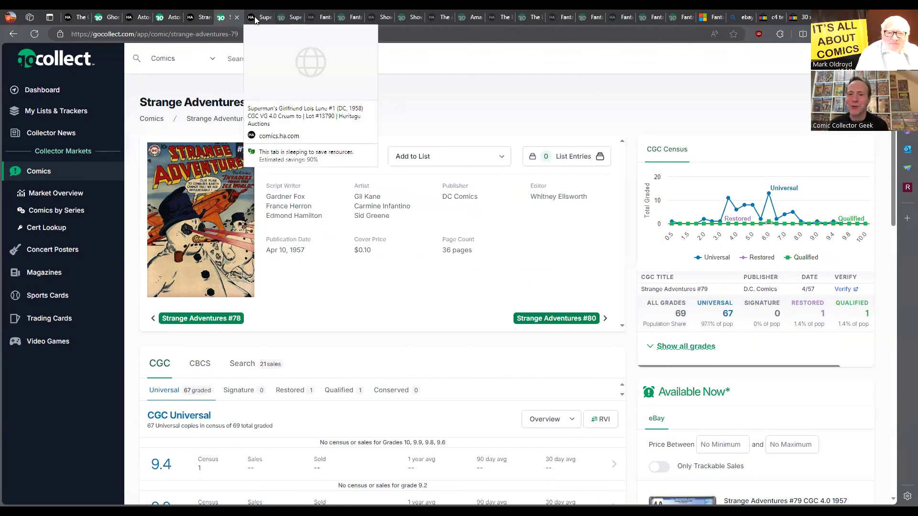
click(255, 19)
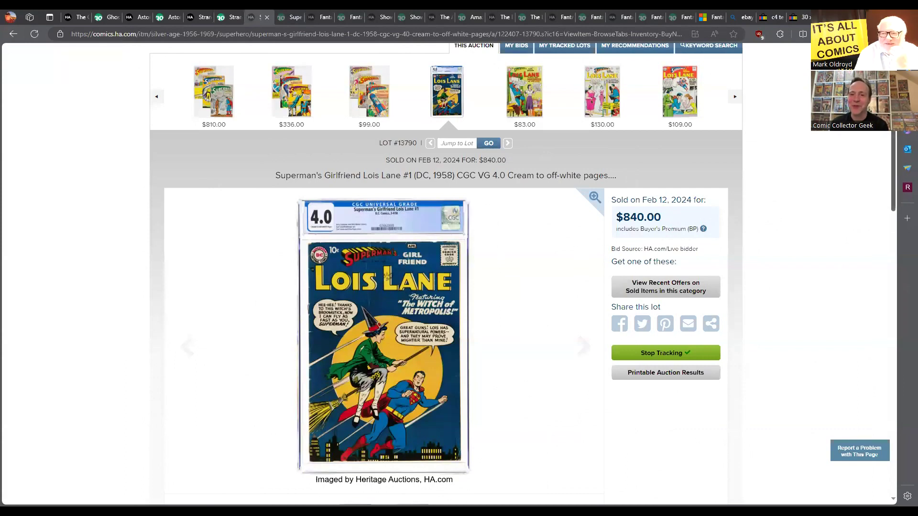
scroll(444, 287, down, 1)
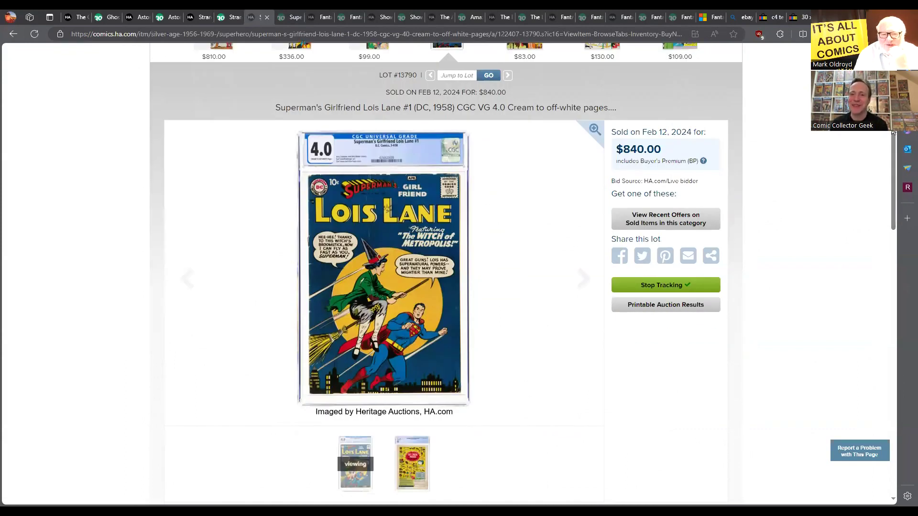
Inspect the enlarged Lois Lane #1 cover and its CGC 4.0 label, then close the viewer
click(424, 309)
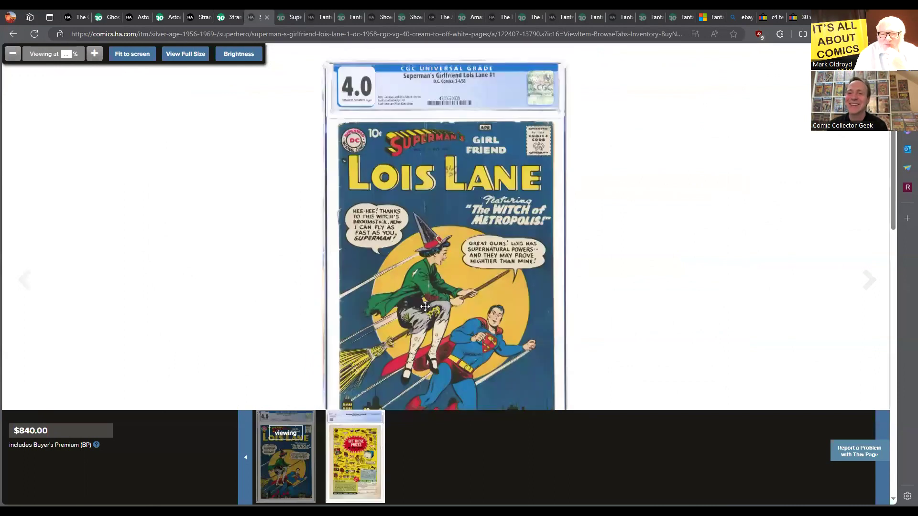
scroll(425, 308, up, 1)
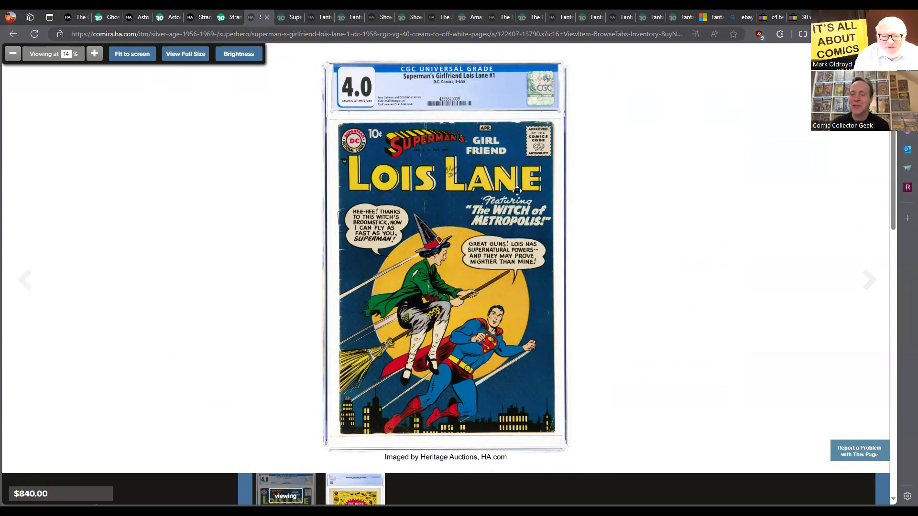
scroll(500, 188, up, 2)
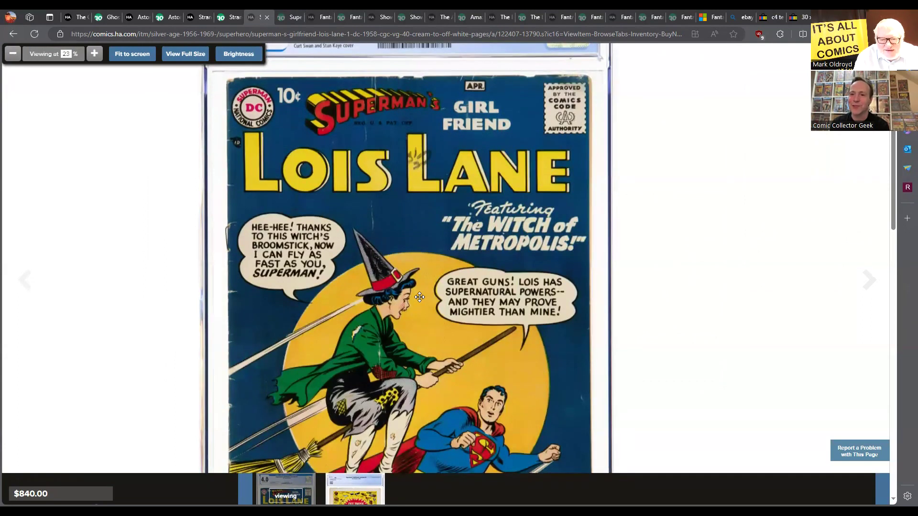
mouse_move(420, 263)
mouse_down()
mouse_move(464, 160)
mouse_move(450, 258)
mouse_move(460, 262)
mouse_up()
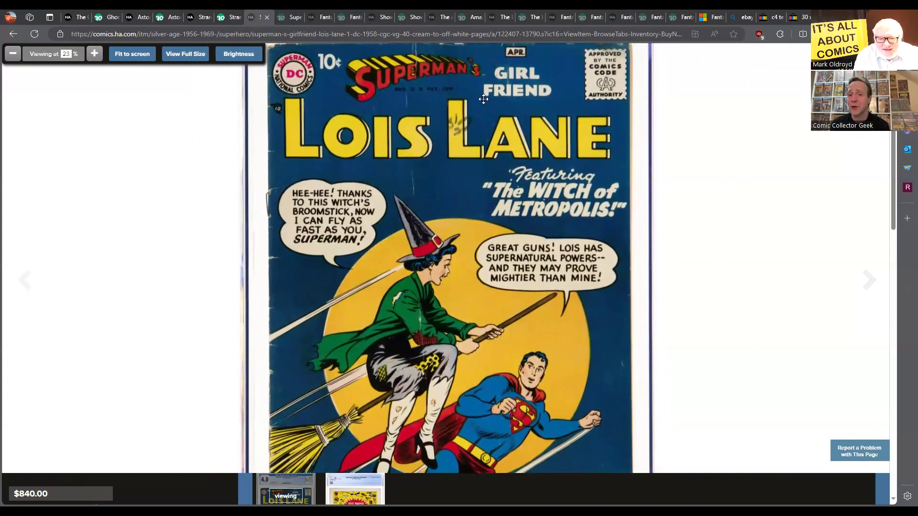
drag(485, 198, 458, 292)
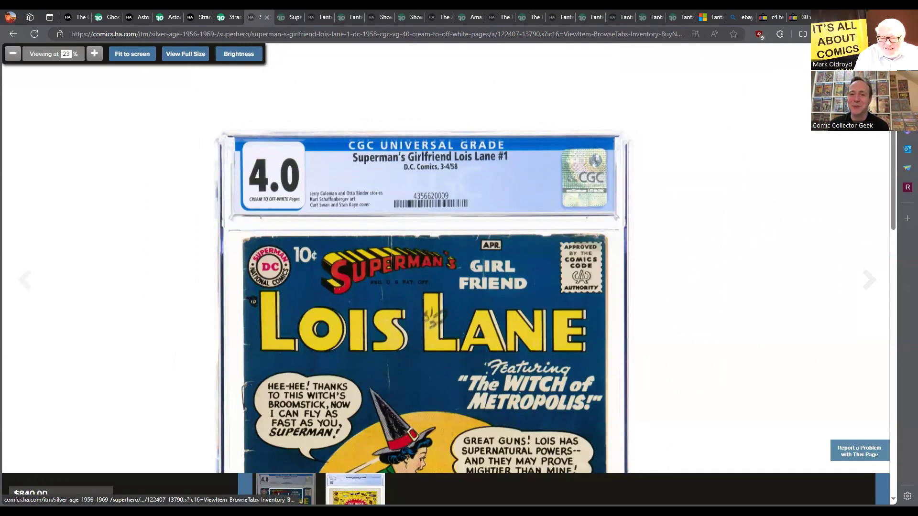
click(466, 197)
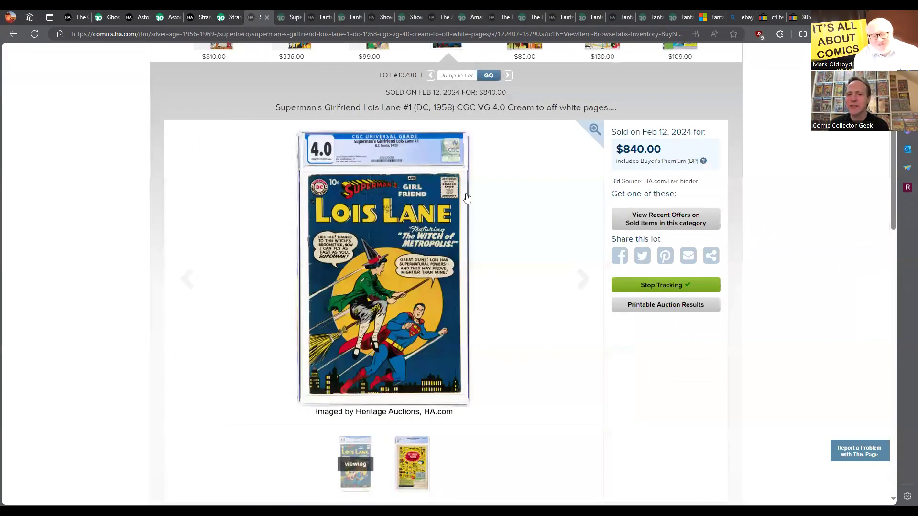
mouse_move(384, 265)
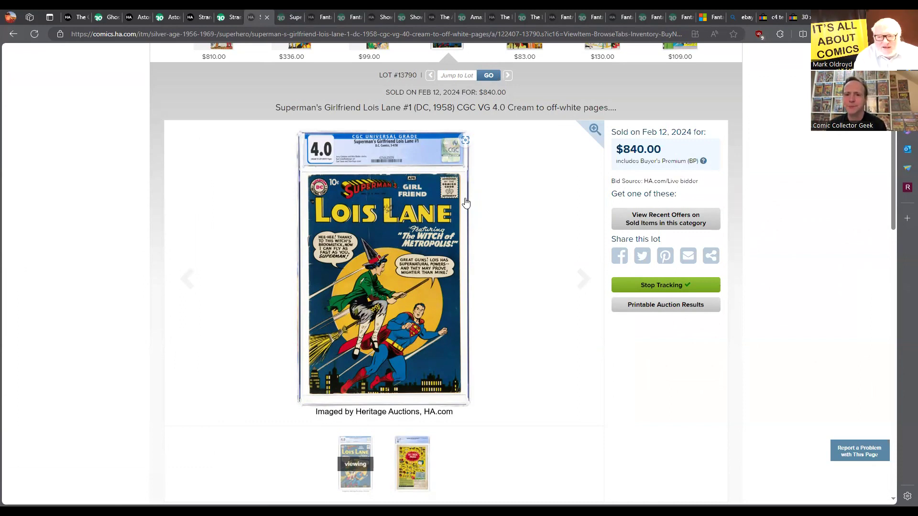
Open GoCollect's Lois Lane #1 page showing $900 FMV and the latest $840 Heritage sale
click(293, 19)
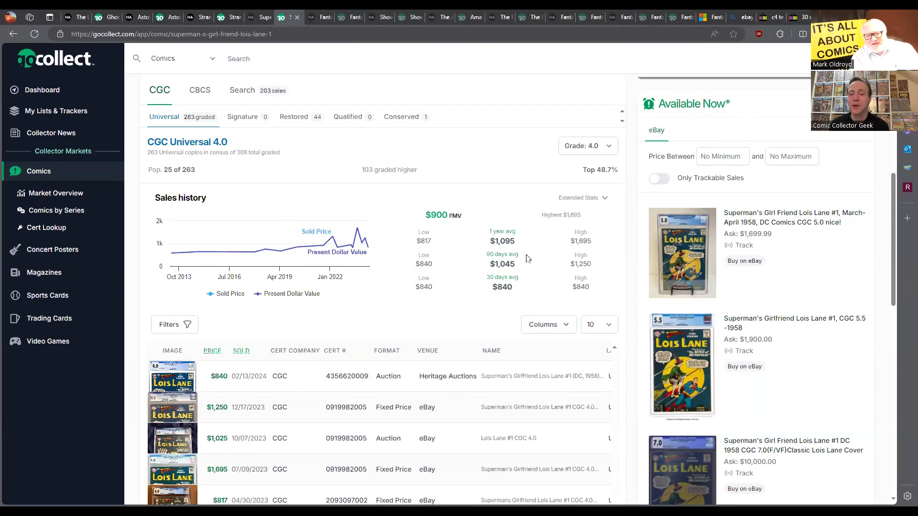
drag(897, 228, 904, 164)
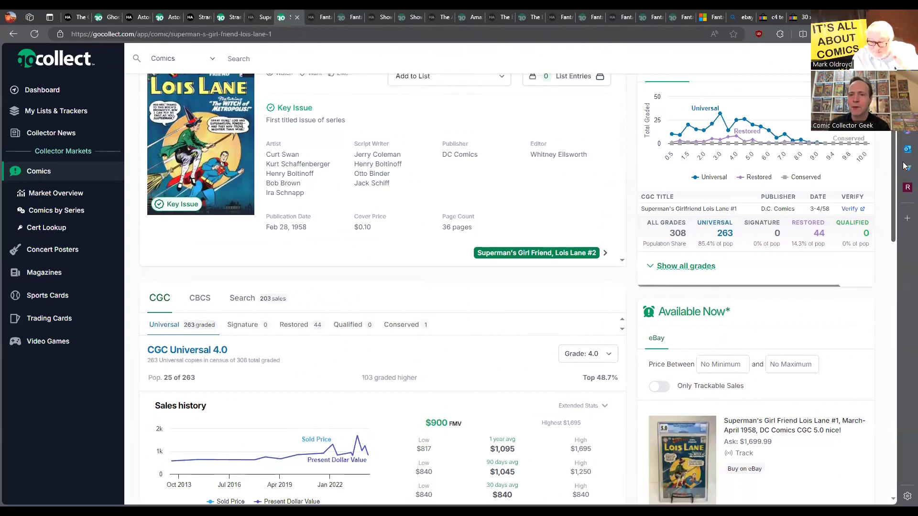
drag(905, 165, 903, 284)
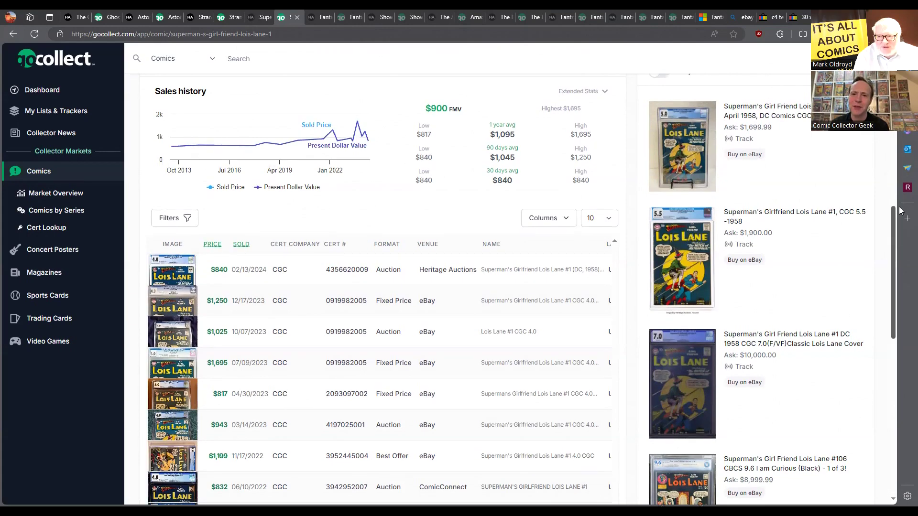
scroll(902, 194, up, 3)
scroll(902, 180, up, 3)
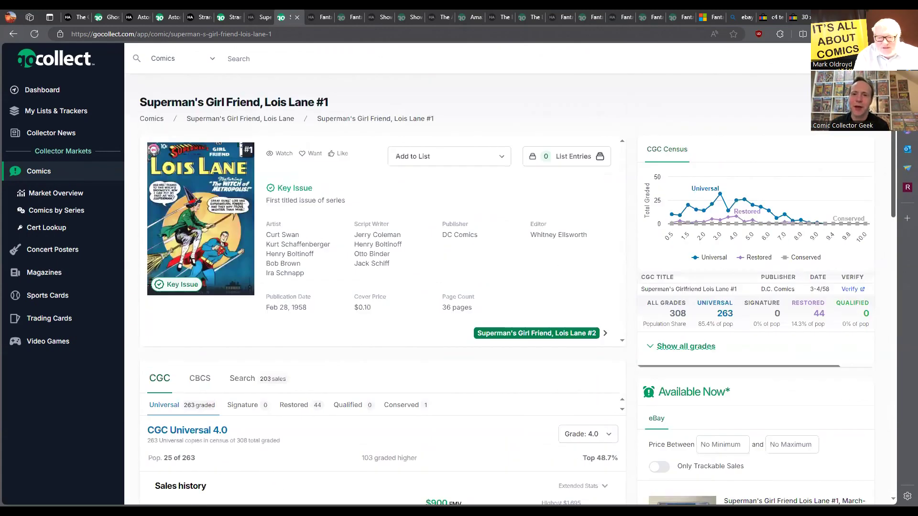
scroll(873, 240, down, 5)
scroll(628, 245, up, 2)
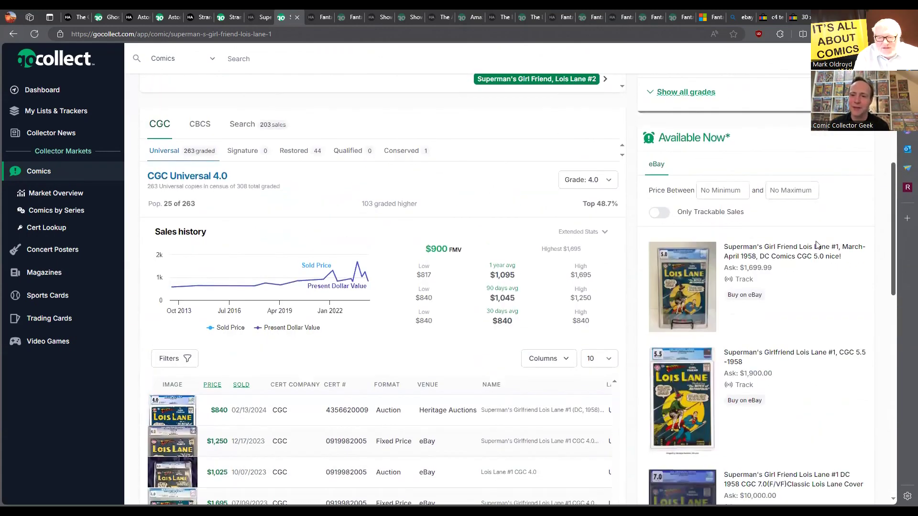
Switch Lois Lane #1 to the all-grades overview, then open the $1,020 Fantastic Four #3 lot
click(609, 182)
click(590, 195)
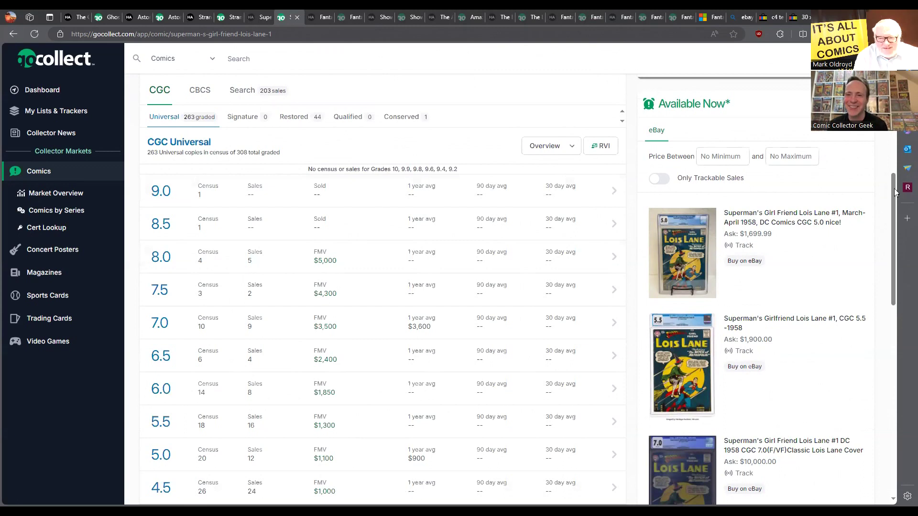
drag(894, 189, 891, 215)
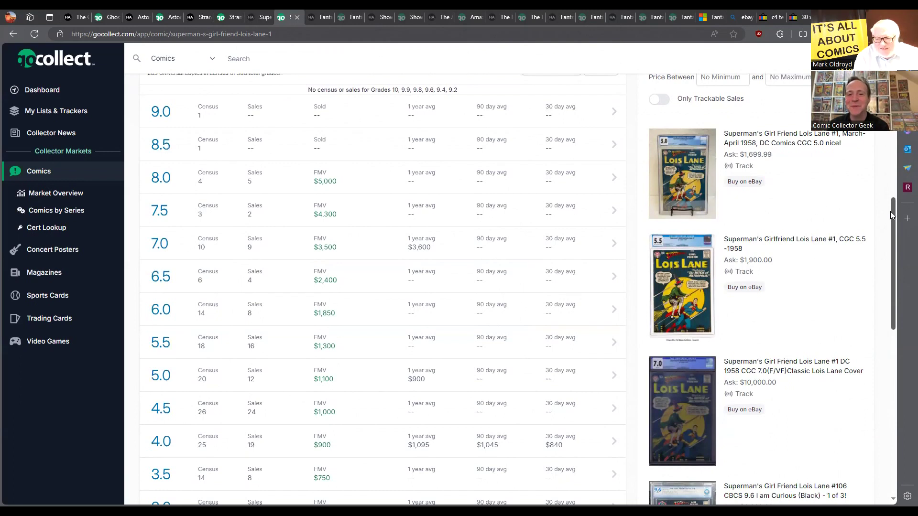
drag(890, 212, 891, 219)
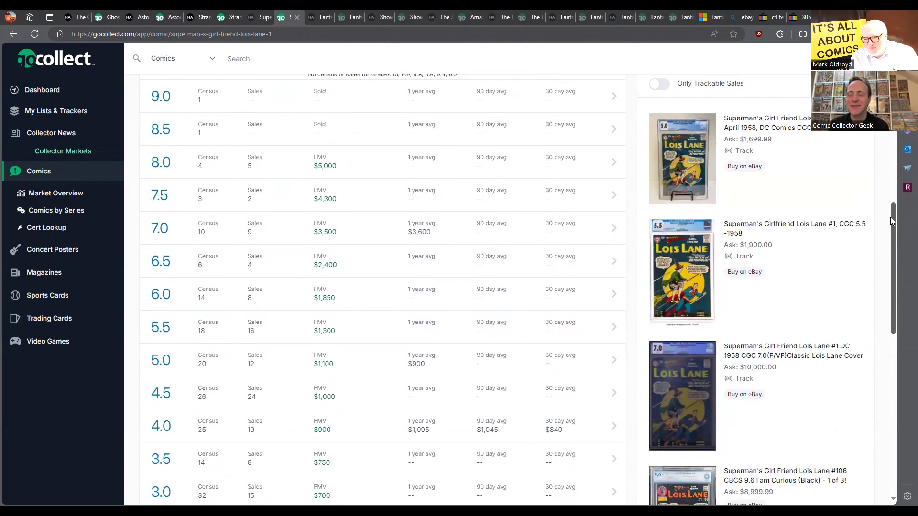
scroll(724, 352, down, 1)
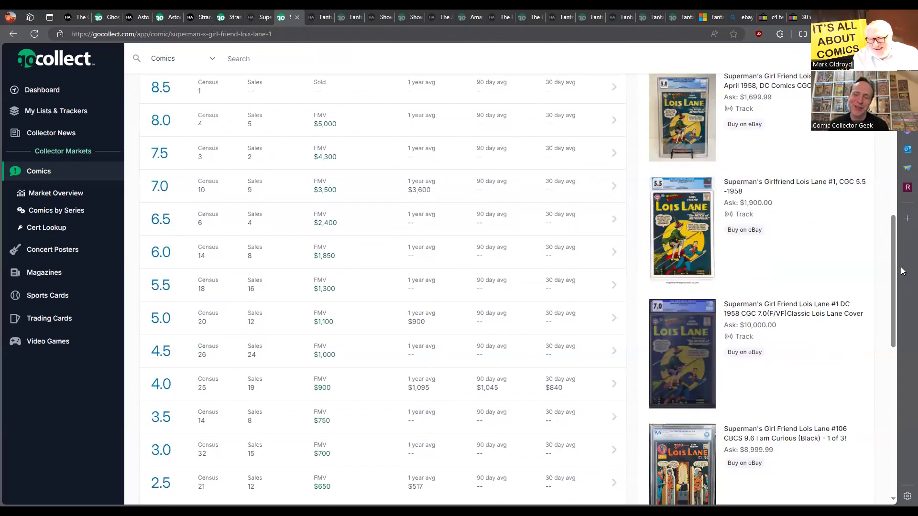
drag(896, 274, 903, 222)
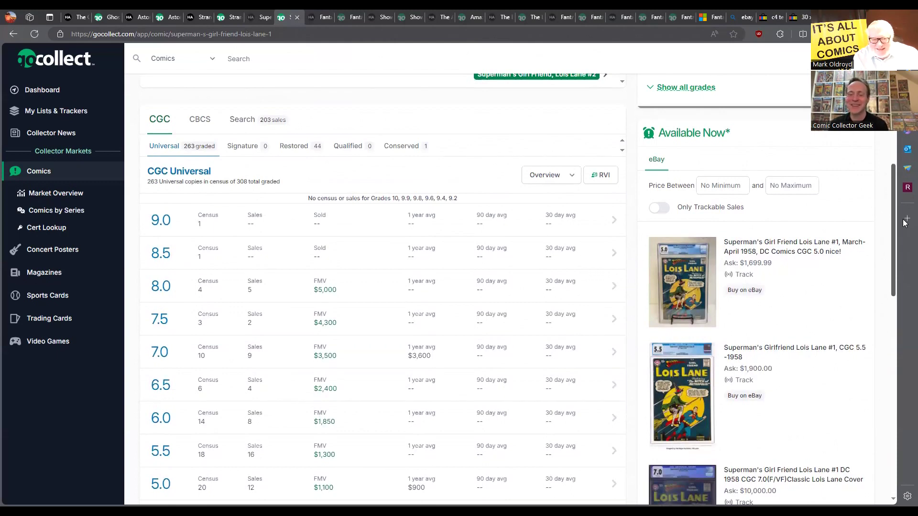
scroll(900, 239, down, 1)
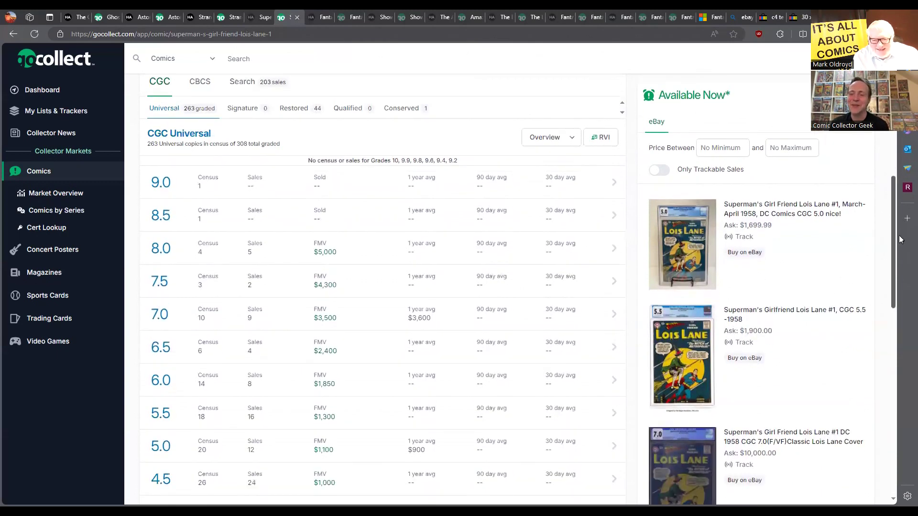
scroll(898, 242, down, 1)
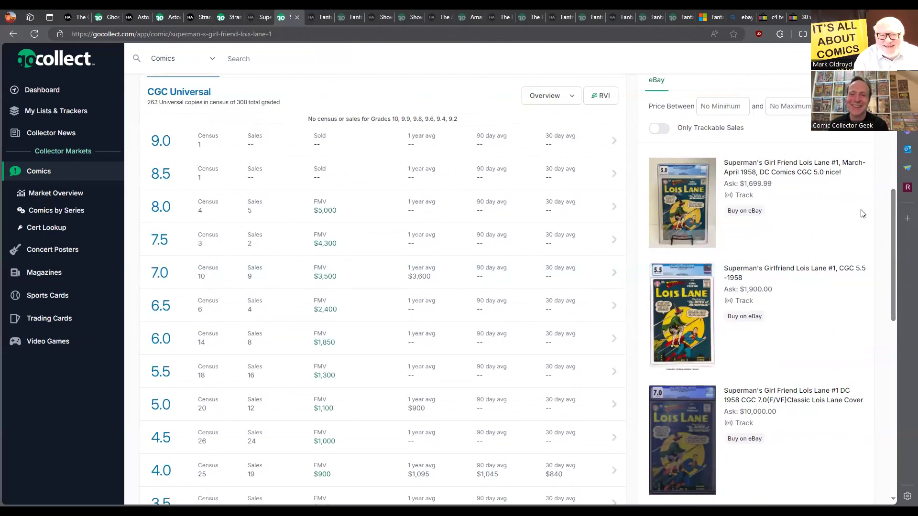
click(320, 21)
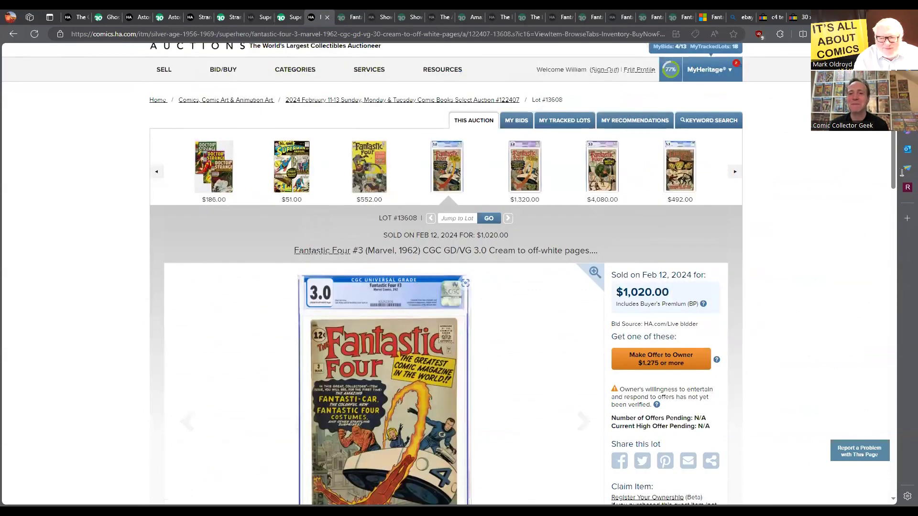
scroll(404, 305, down, 2)
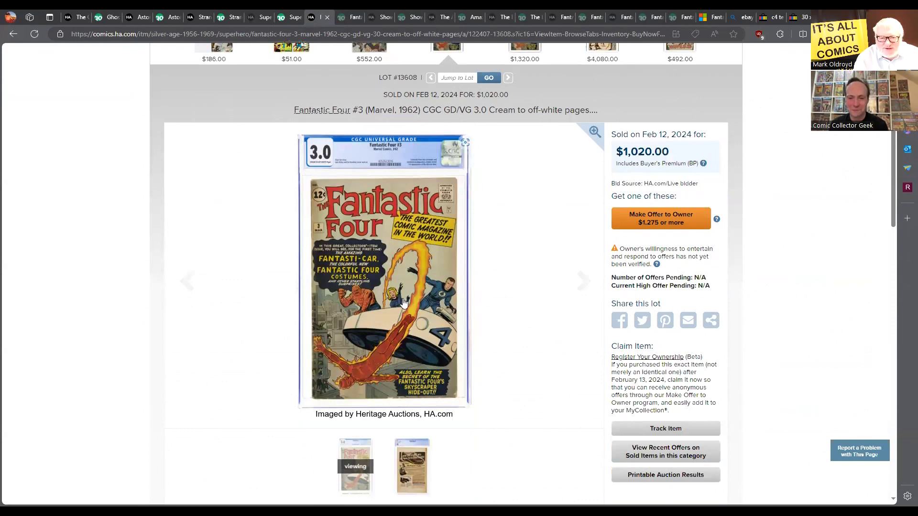
Enlarge and inspect the CGC 3.0 Fantastic Four #3 cover, then show the 'ebay c4 book wraps' results
click(403, 304)
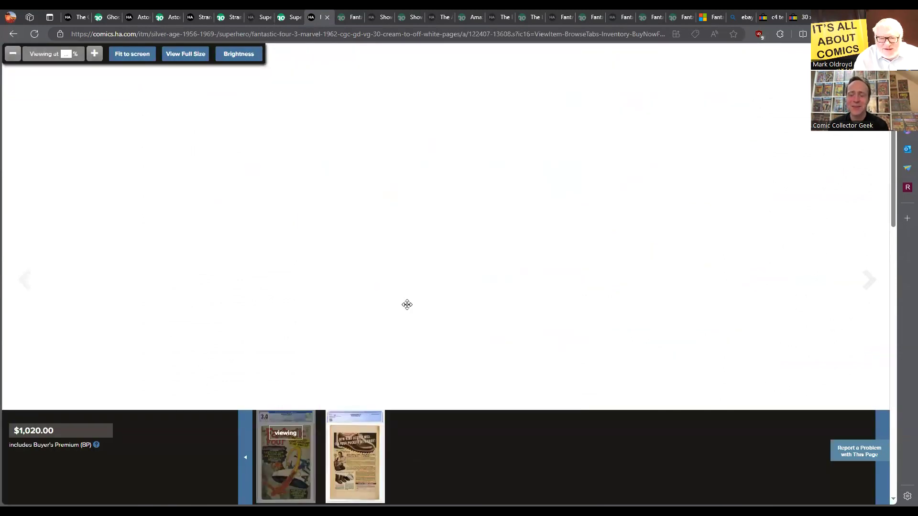
scroll(406, 306, up, 1)
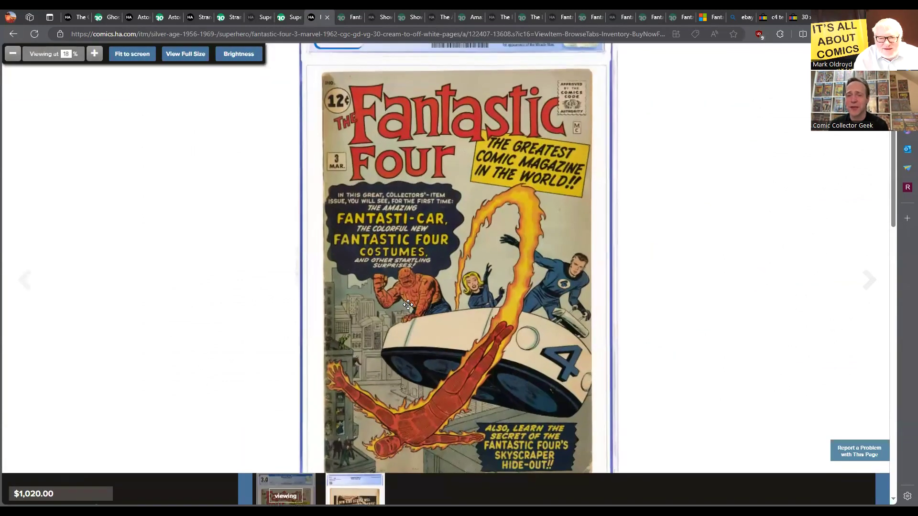
scroll(407, 307, up, 1)
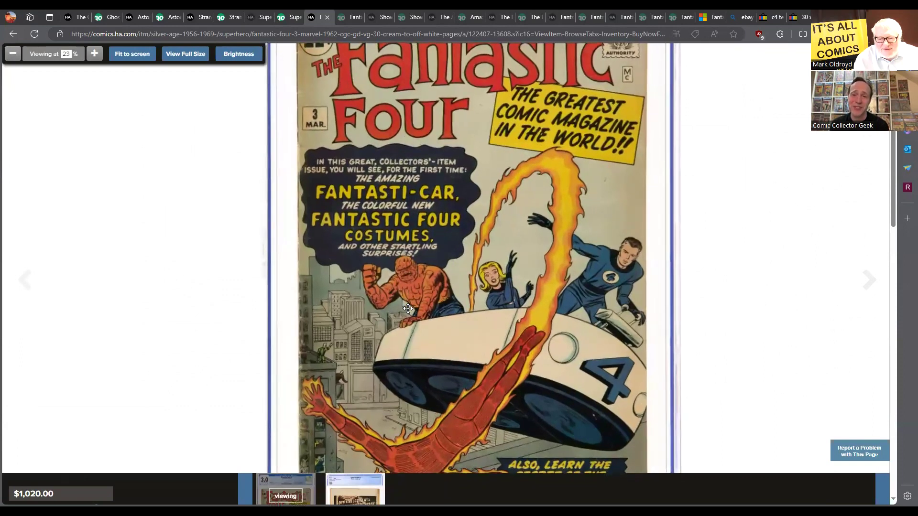
scroll(408, 309, down, 1)
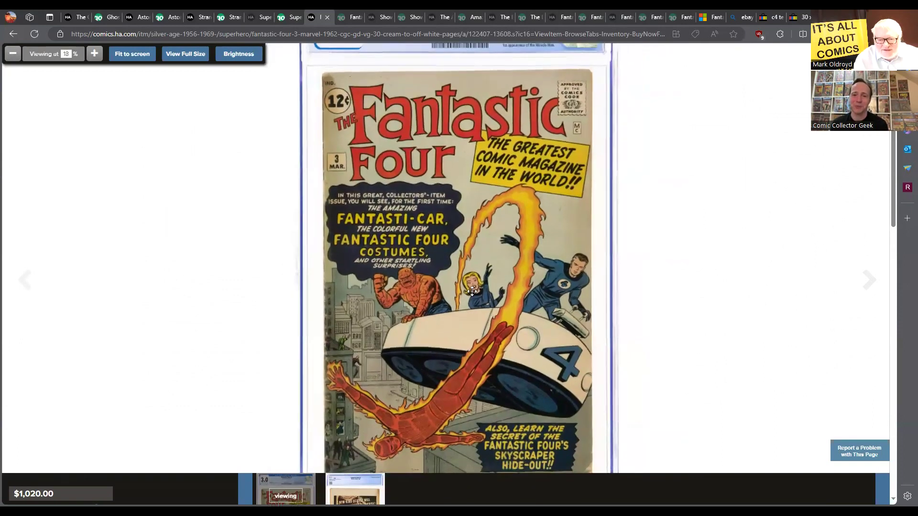
mouse_move(472, 317)
mouse_down()
mouse_move(472, 285)
mouse_move(498, 284)
mouse_move(491, 307)
mouse_up()
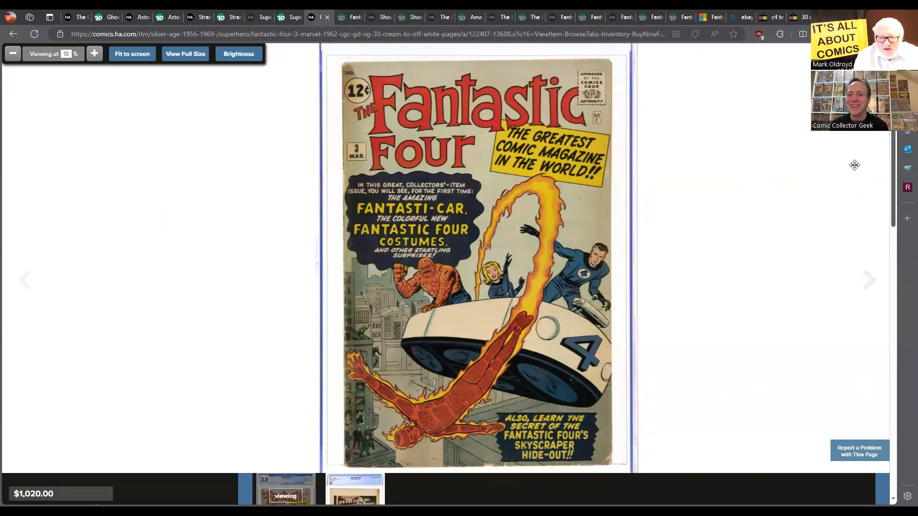
scroll(752, 229, down, 1)
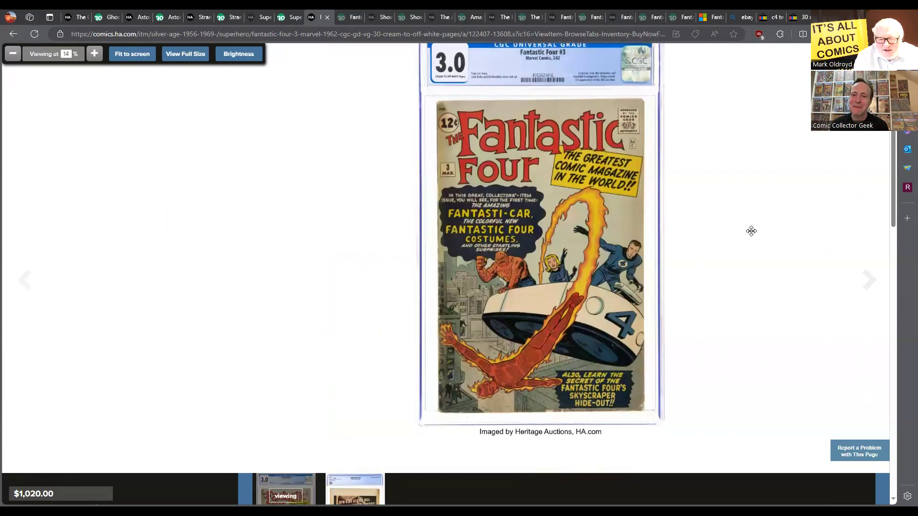
scroll(752, 229, up, 2)
scroll(751, 231, down, 1)
scroll(751, 231, down, 1)
scroll(750, 229, up, 1)
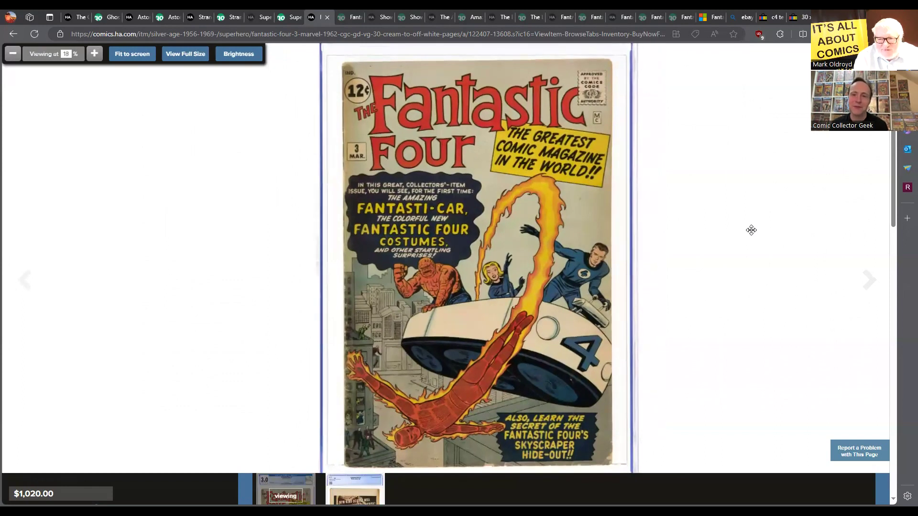
scroll(750, 231, down, 1)
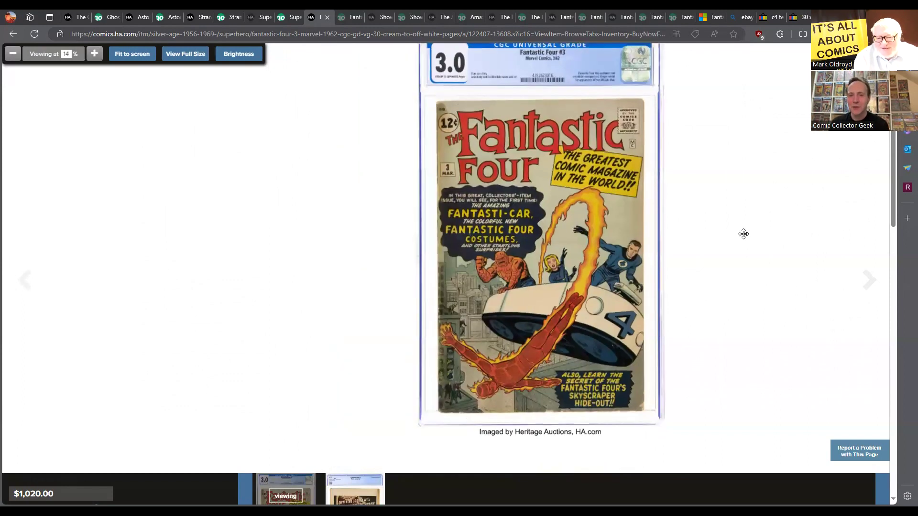
drag(633, 226, 575, 256)
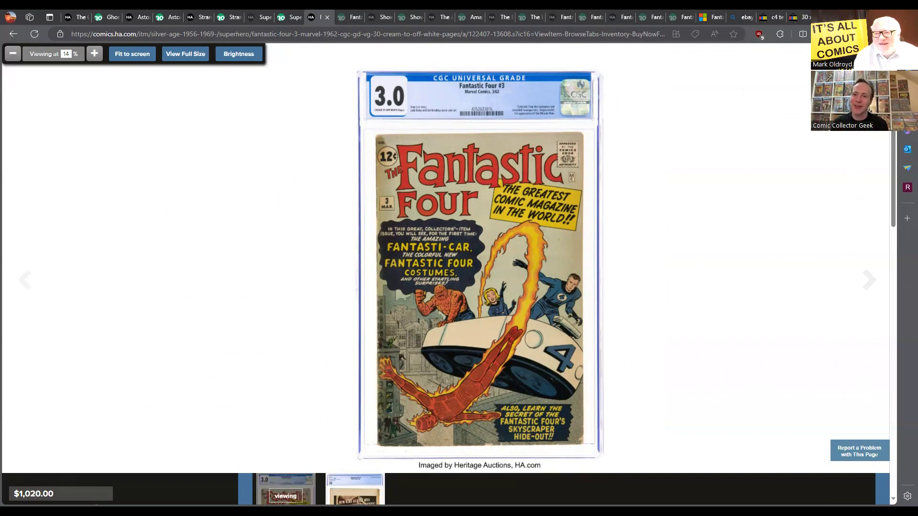
click(776, 17)
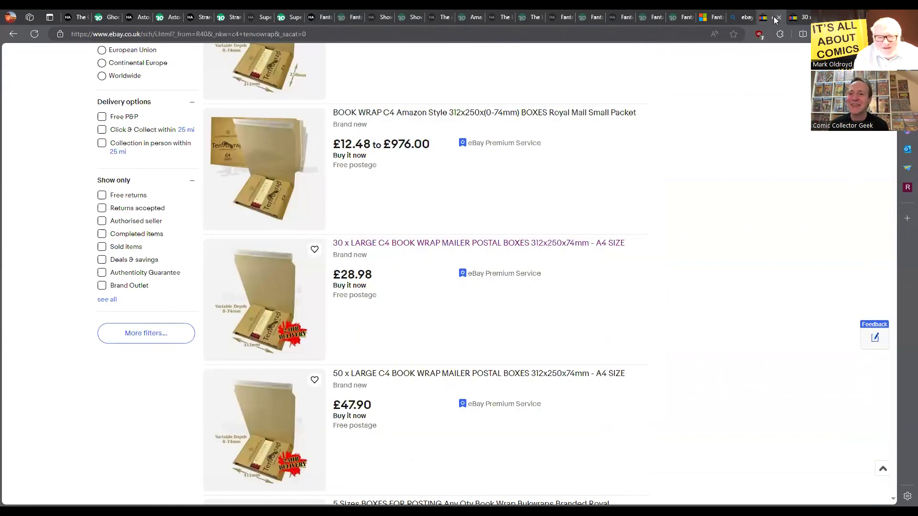
click(742, 19)
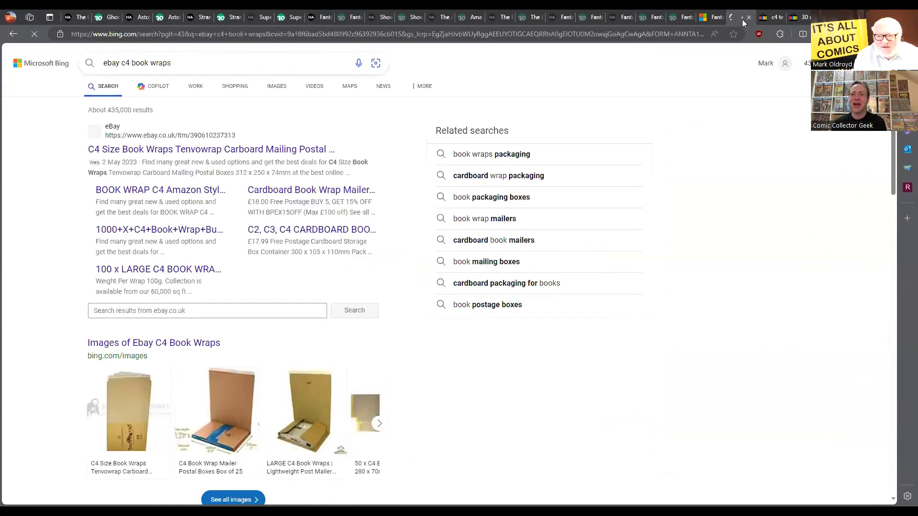
Bring up the Sky News 'Fantastic Four cast revealed' article with the four actors' photos
click(717, 19)
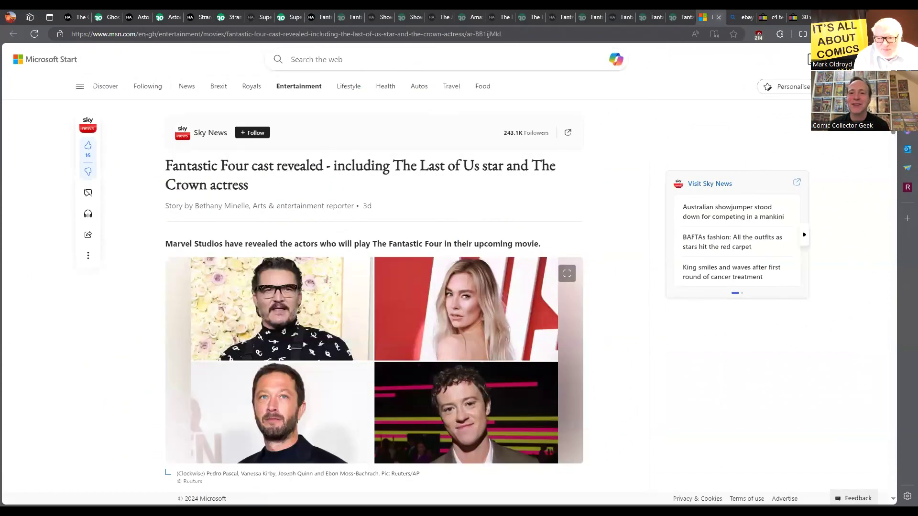
scroll(458, 301, down, 1)
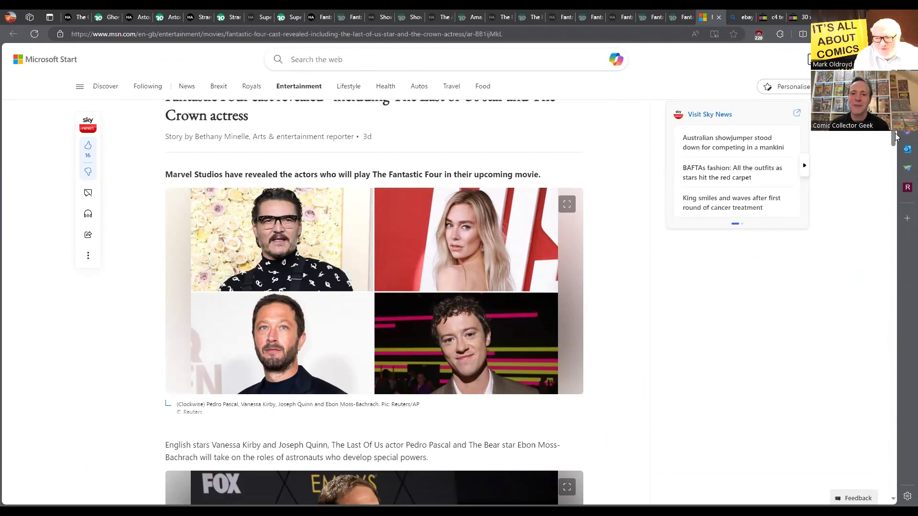
scroll(895, 136, down, 1)
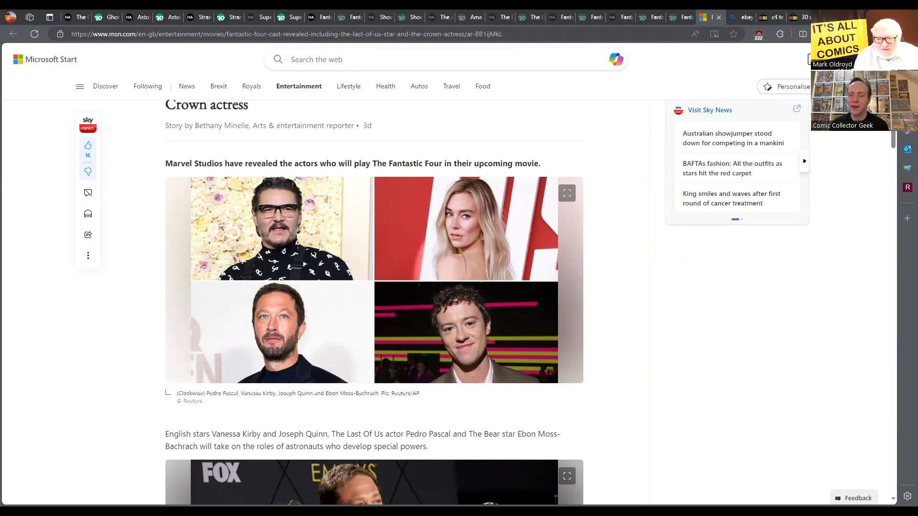
scroll(459, 301, up, 1)
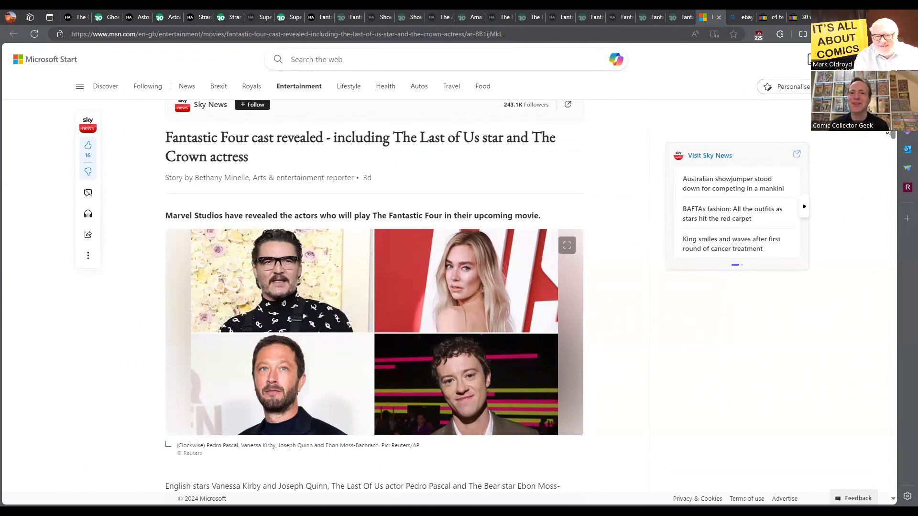
Show Fantastic Four #3 CGC Universal 3.0 sales: $1,200 FMV, latest $1,020 Heritage sale
click(350, 18)
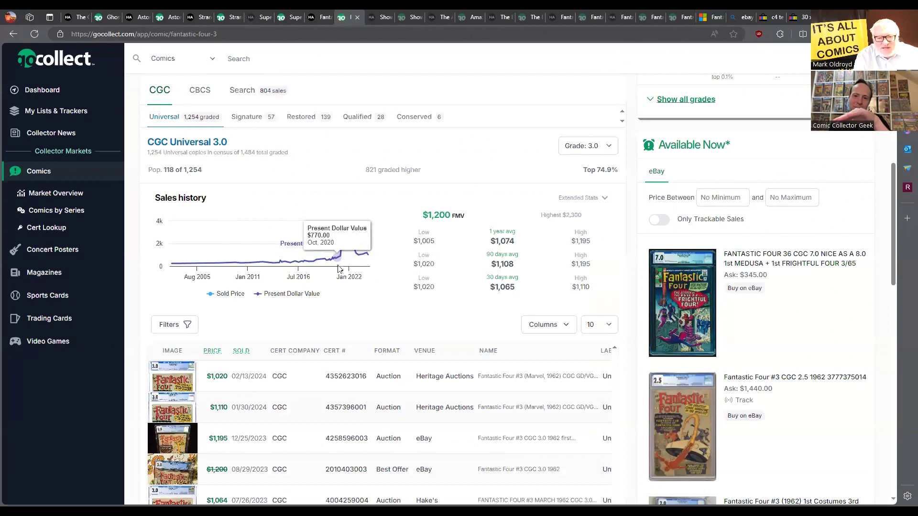
mouse_move(341, 255)
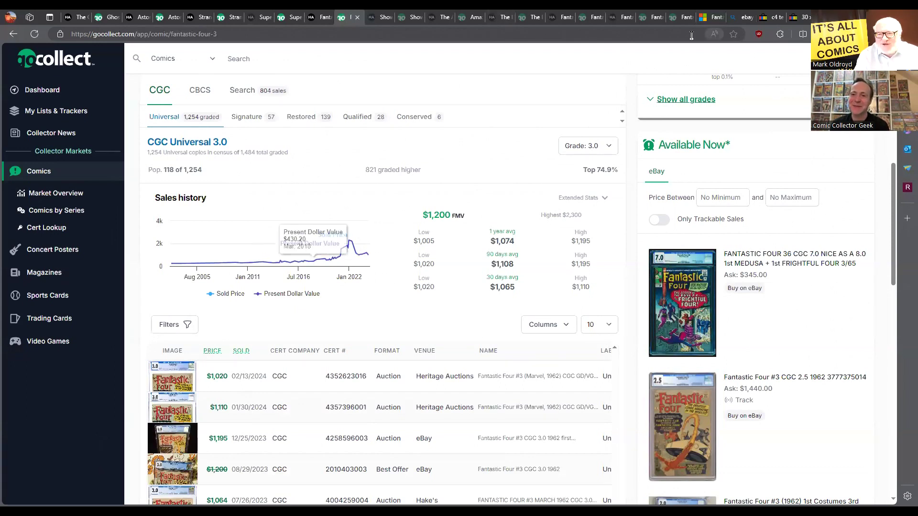
Show Fantastic Four #11 CGC Universal 5.0 sales: $425 FMV, latest $408 Heritage sale
click(684, 20)
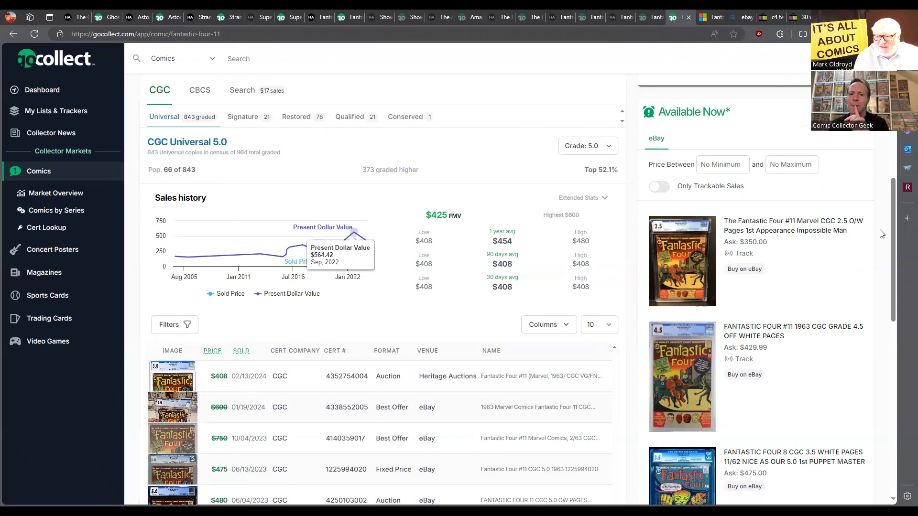
drag(892, 213, 889, 333)
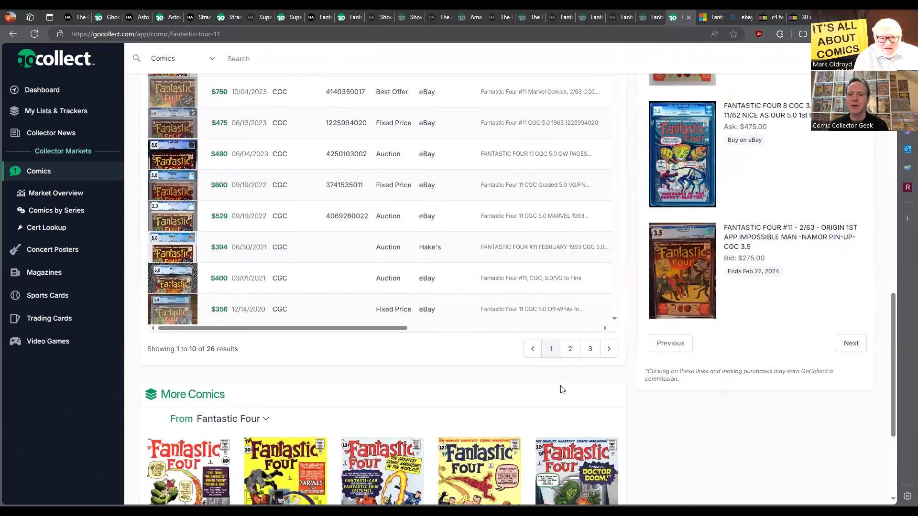
drag(891, 318, 898, 399)
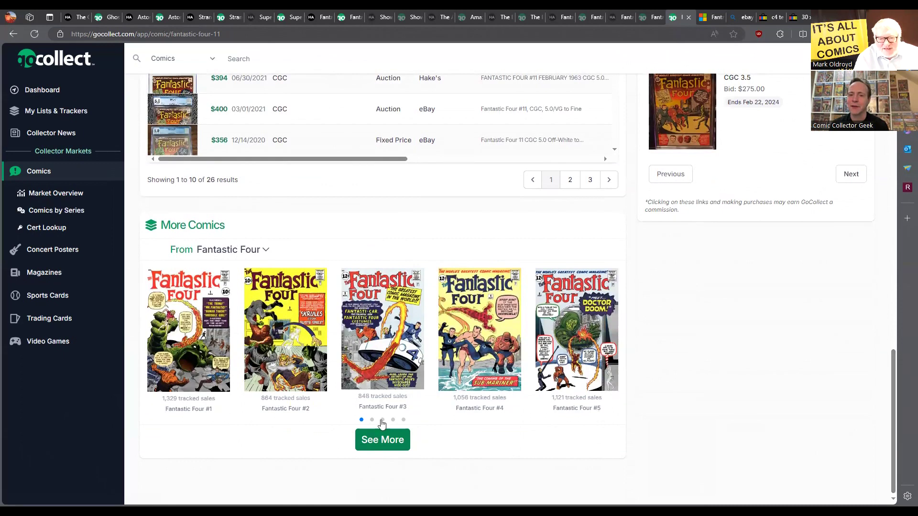
Advance the More Comics carousel and open the Fantastic Four #9 page with its CGC census
click(372, 421)
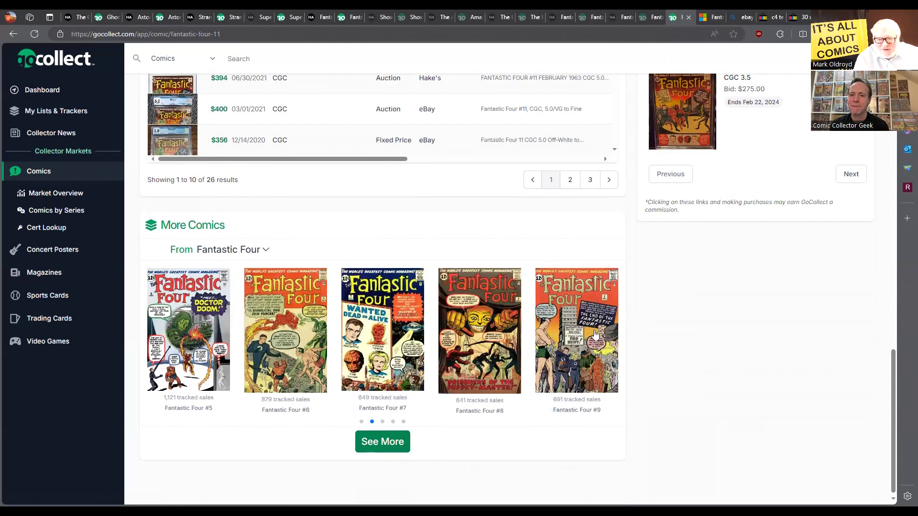
click(608, 277)
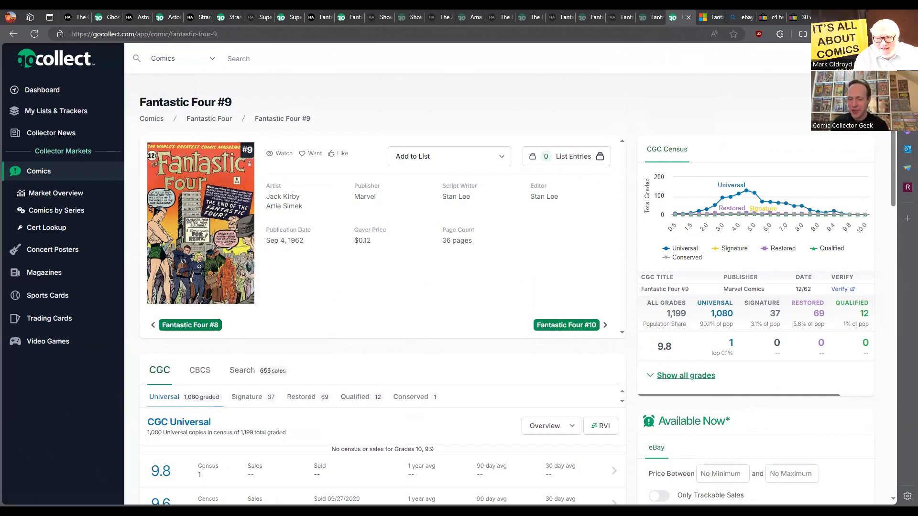
scroll(898, 134, down, 1)
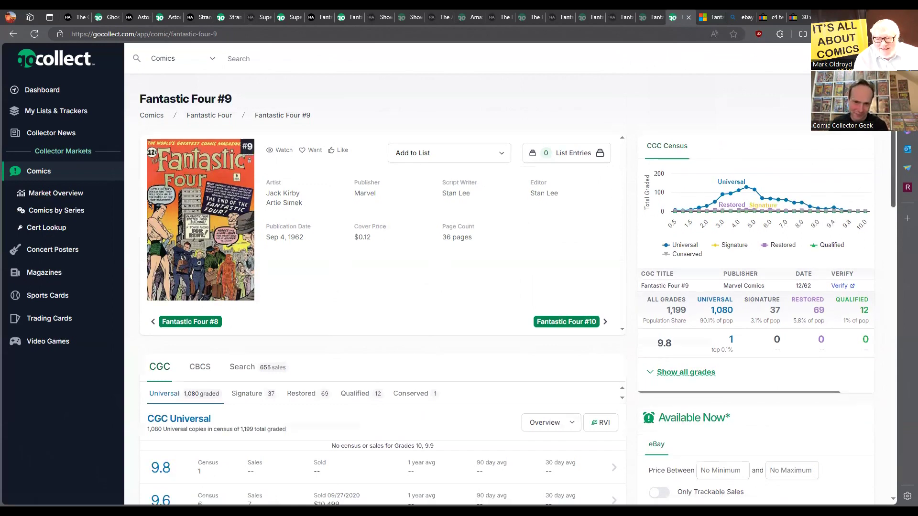
scroll(898, 133, down, 1)
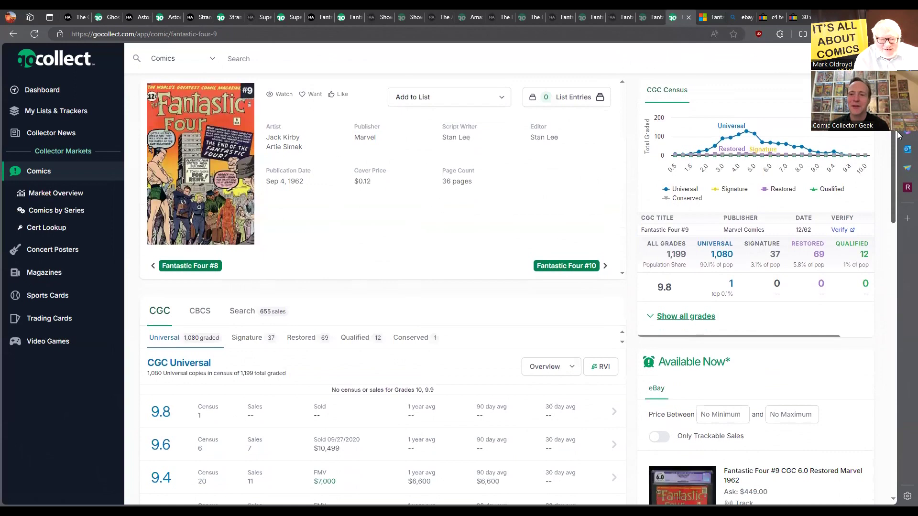
scroll(898, 134, up, 2)
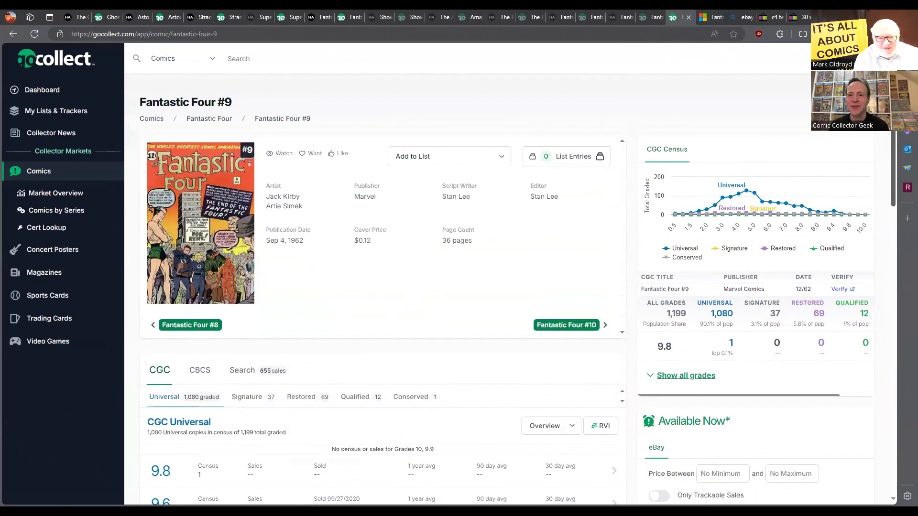